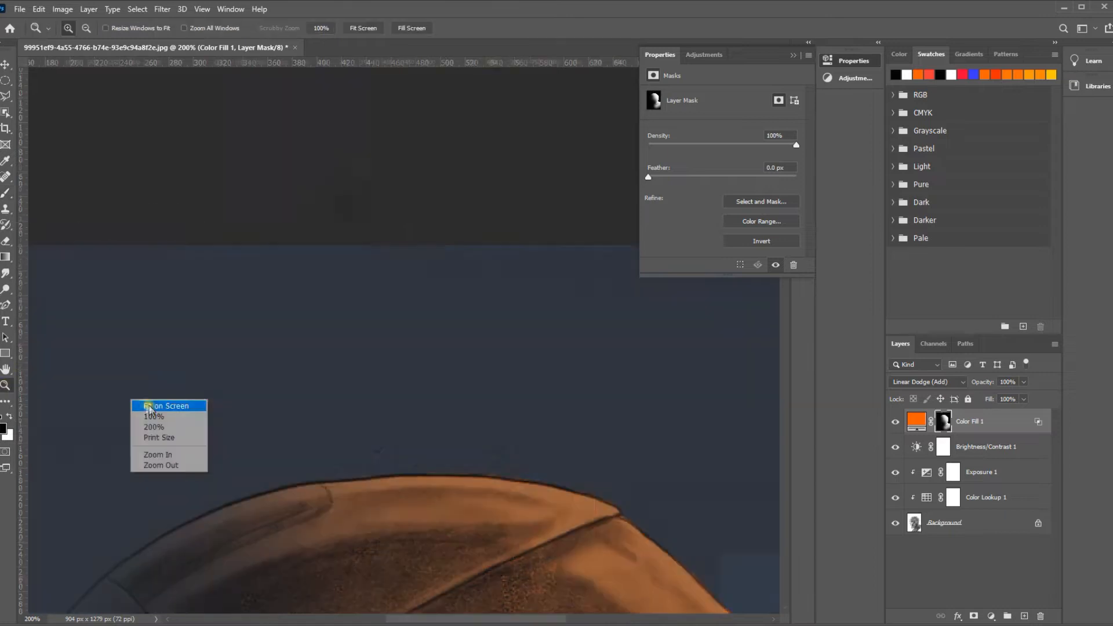
- Add an Exposure adjustment clipped to the orange Color Fill 1 layer and set its exposure to +1.00
left_click(989, 615)
left_click(1006, 462)
key("ctrl+alt+g")
mouse_move(722, 133)
left_mouse_down()
mouse_move(750, 130)
mouse_move(735, 127)
left_mouse_up()
left_click(896, 423)
left_click(896, 423)
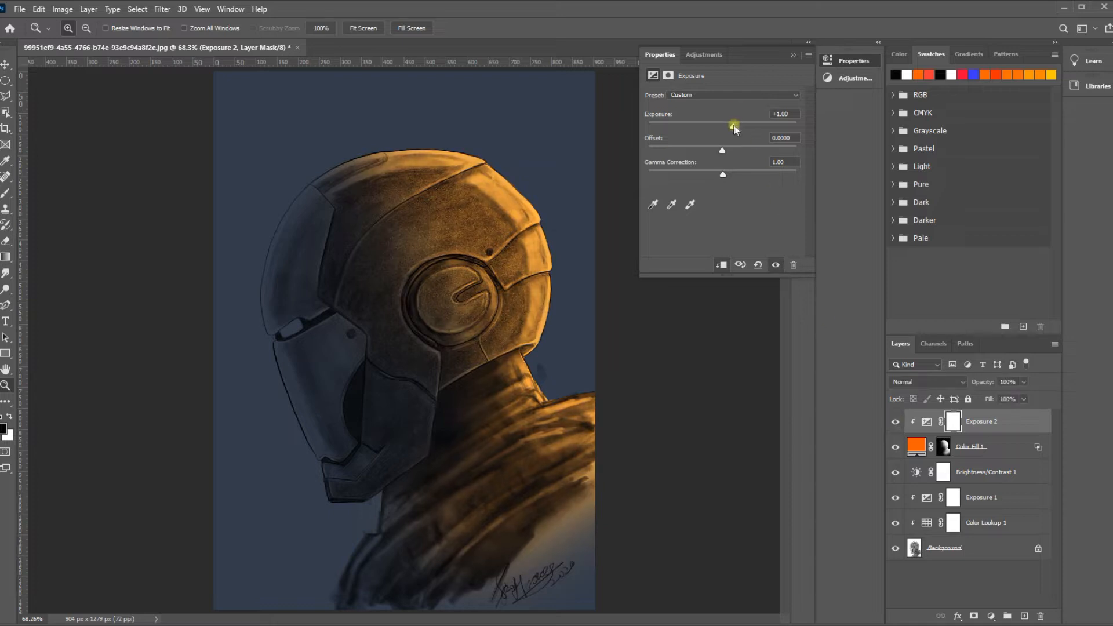
- Add a lighter orange Solid Color fill in Linear Dodge (Add) mode and copy Color Fill 1's mask onto it
left_click(991, 616)
left_click(1015, 396)
left_click_drag(804, 321, 805, 328)
left_click(791, 183)
left_click(915, 179)
left_click(930, 385)
left_click(926, 474)
left_click_drag(944, 471, 946, 422, "alt")
- Split the underlying-layer shadow Blend If slider on the new orange fill and lower the layer's opacity to 81%
double_click(1033, 427)
left_click_drag(768, 425, 941, 434, "alt")
key("Return")
left_click(896, 422)
left_click(896, 422)
left_click_drag(988, 383, 1033, 386)
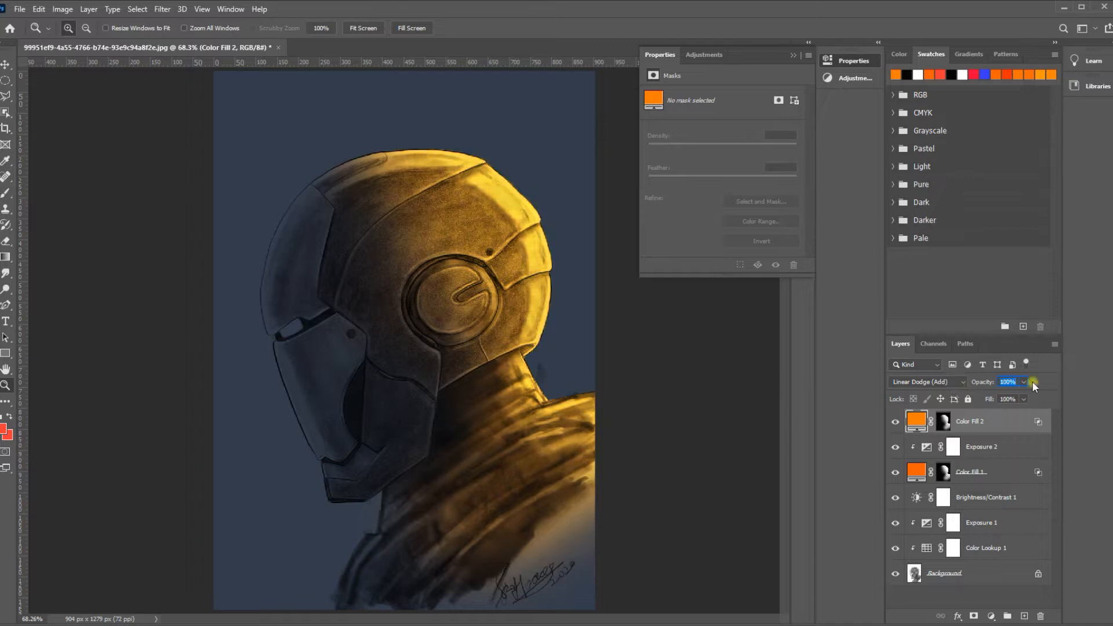
- Paint black on Color Fill 2's mask to restrict the bright orange light to the back rim of the helmet
left_click(944, 424)
key("b")
mouse_move(435, 290)
left_mouse_down("alt")
mouse_move(432, 303)
mouse_move(392, 228)
mouse_move(496, 532)
mouse_move(565, 458)
left_mouse_up("alt")
left_click_drag(516, 314, 524, 232)
left_click_drag(532, 278, 509, 280, "alt")
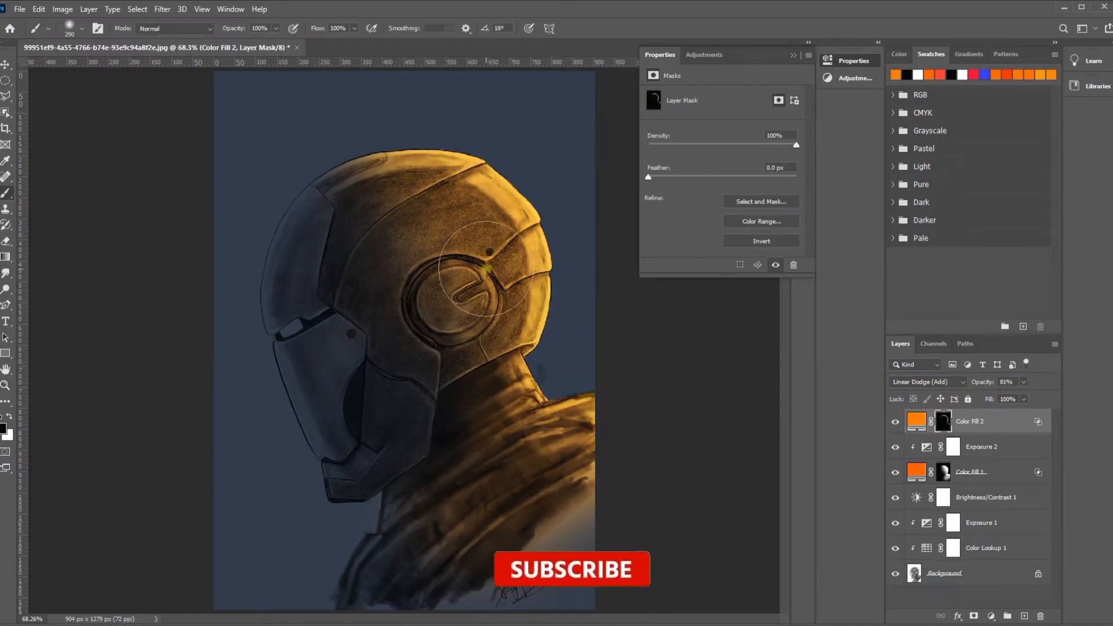
key("ctrl+z")
left_click(896, 426)
left_click(896, 429)
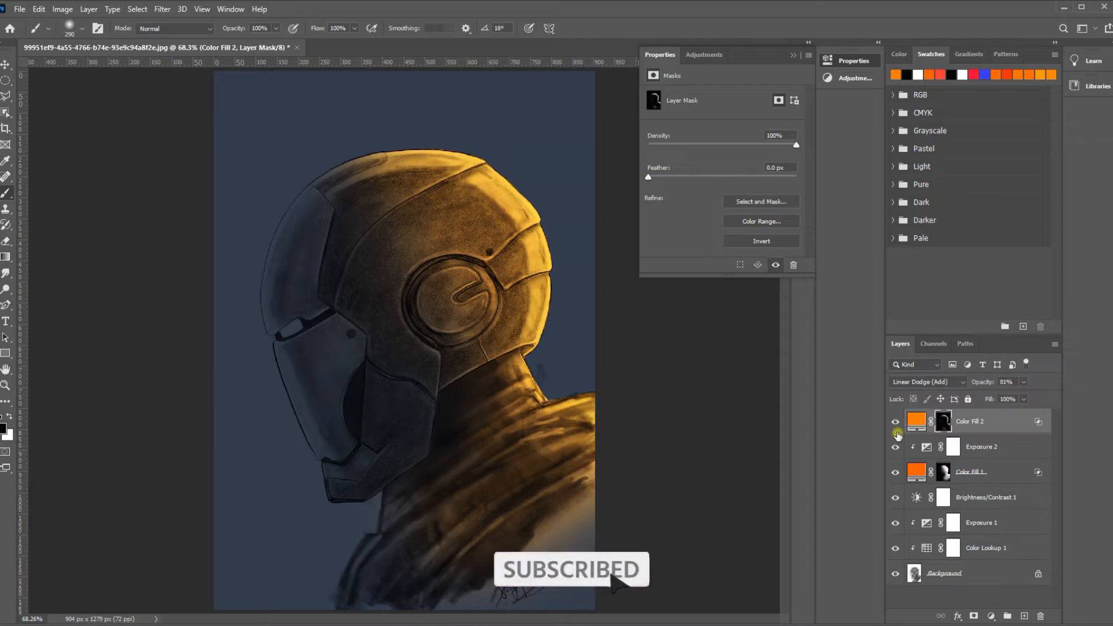
- Add a blue Solid Color fill layer above the orange ones and change its blend mode from Normal
left_click(991, 615)
left_click(1009, 400)
left_click(807, 246)
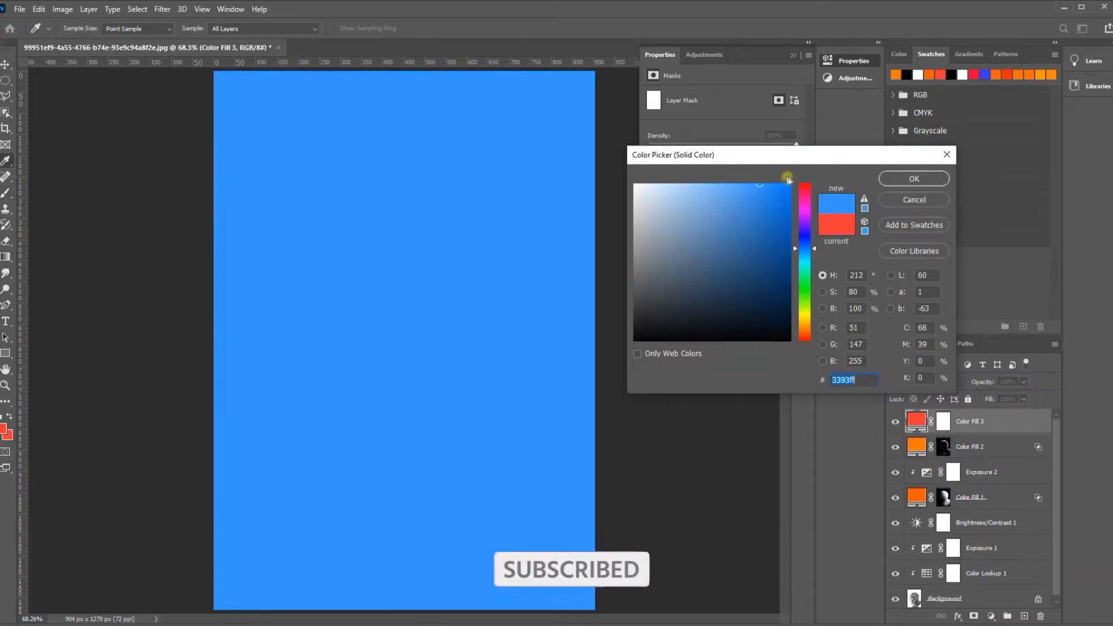
left_click(917, 177)
left_click(926, 385)
left_click(913, 457)
- Change the blue fill's colour to #009cff and its blend mode to Color Dodge
double_click(915, 420)
left_click(806, 251)
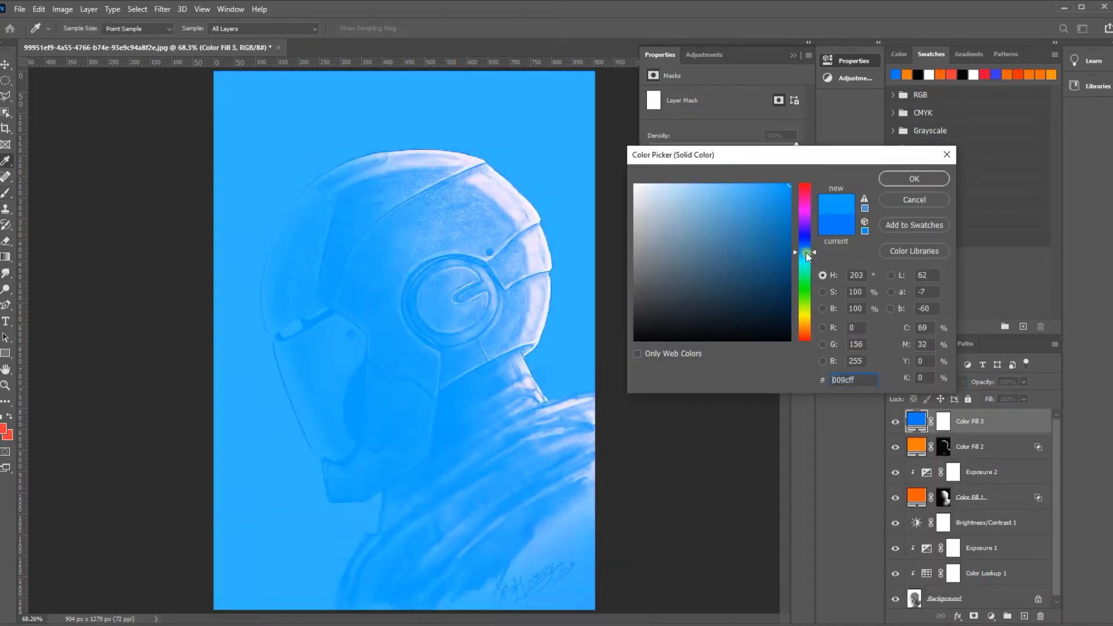
left_click(913, 178)
left_click(928, 382)
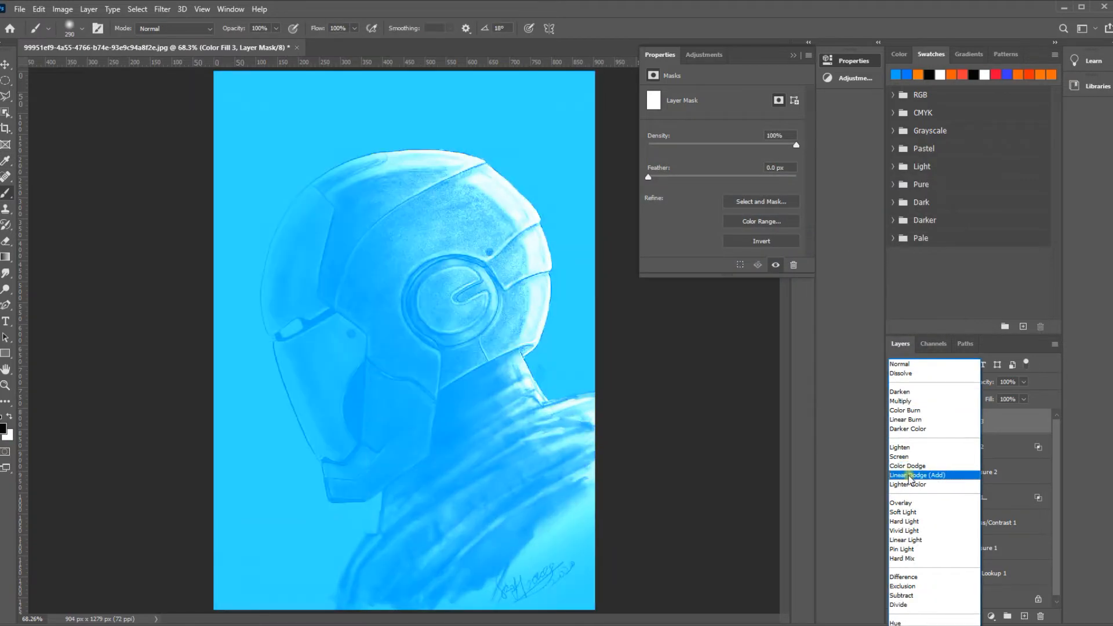
left_click(913, 462)
- Invert the blue fill's mask and paint white on it over the helmet's eye
key("ctrl+i")
left_click(6, 385)
mouse_move(280, 320)
left_mouse_down()
mouse_move(325, 368)
mouse_move(351, 364)
left_mouse_up()
key("b")
left_click_drag(351, 347, 145, 347)
key("x")
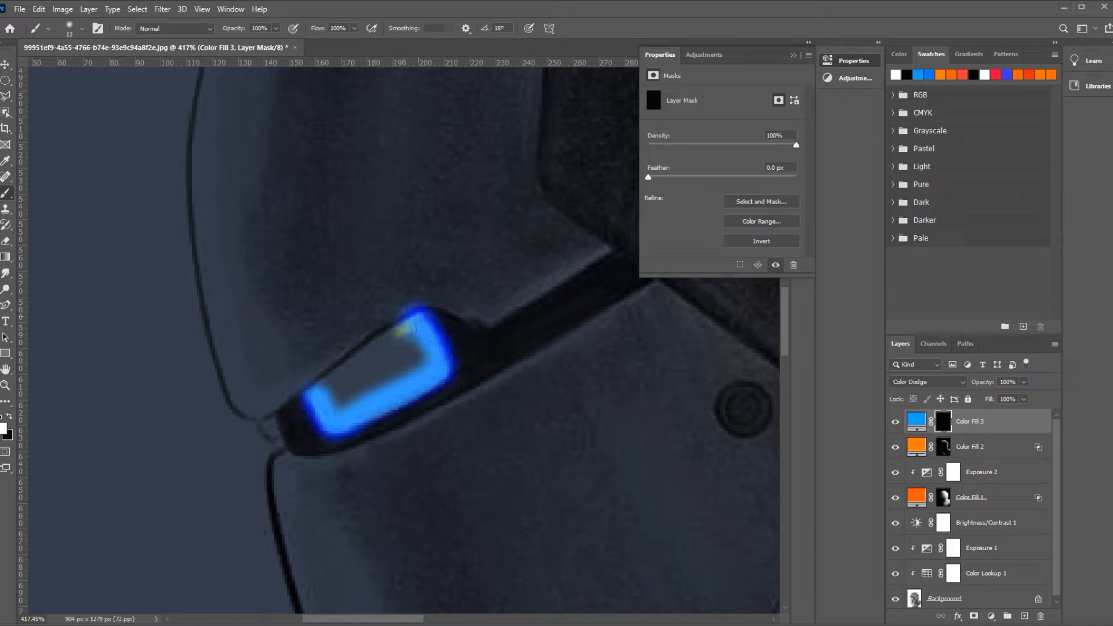
mouse_move(404, 329)
left_mouse_down()
mouse_move(331, 382)
mouse_move(419, 355)
left_mouse_up()
key("i")
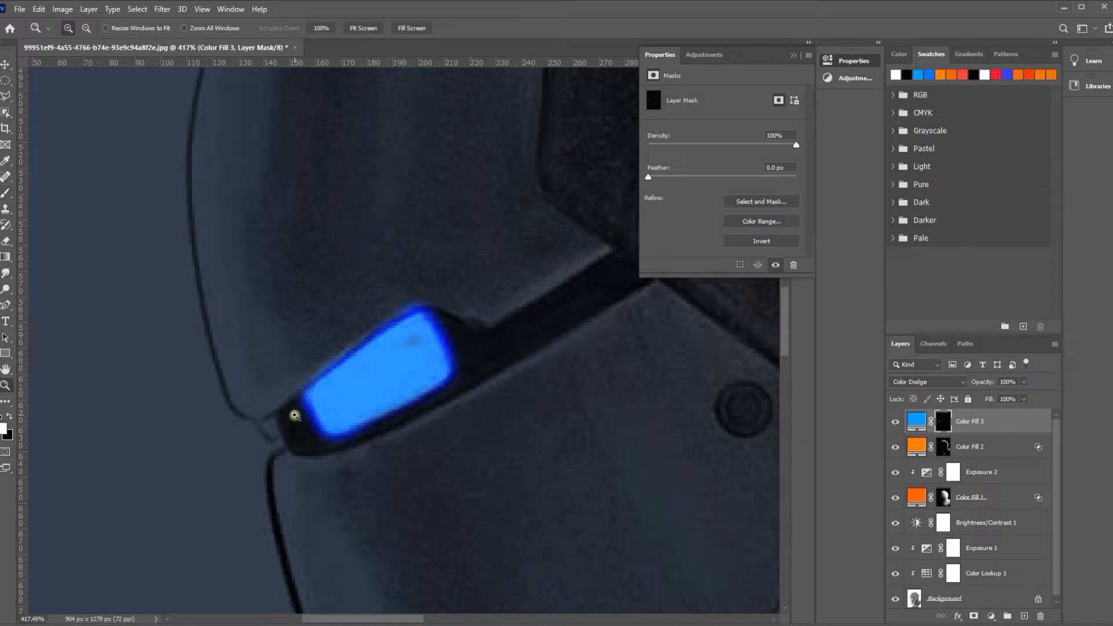
- Add another Solid Color fill in bright blue #00a8ff and set its blend mode to Screen
key("ctrl+0")
left_click(991, 616)
left_click(1000, 394)
left_click_drag(809, 255, 807, 238)
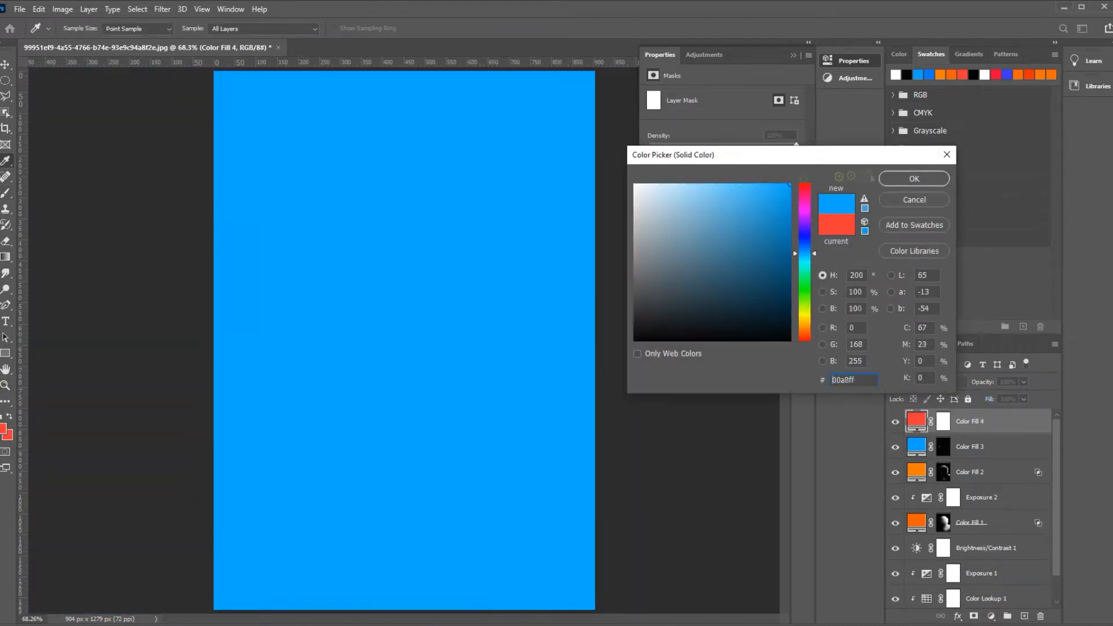
left_click(915, 178)
left_click(928, 382)
left_click(916, 466)
- Invert Color Fill 4's mask and paint a soft white glow around the eye at 13% flow
left_click(942, 422)
key("ctrl+i")
key("b")
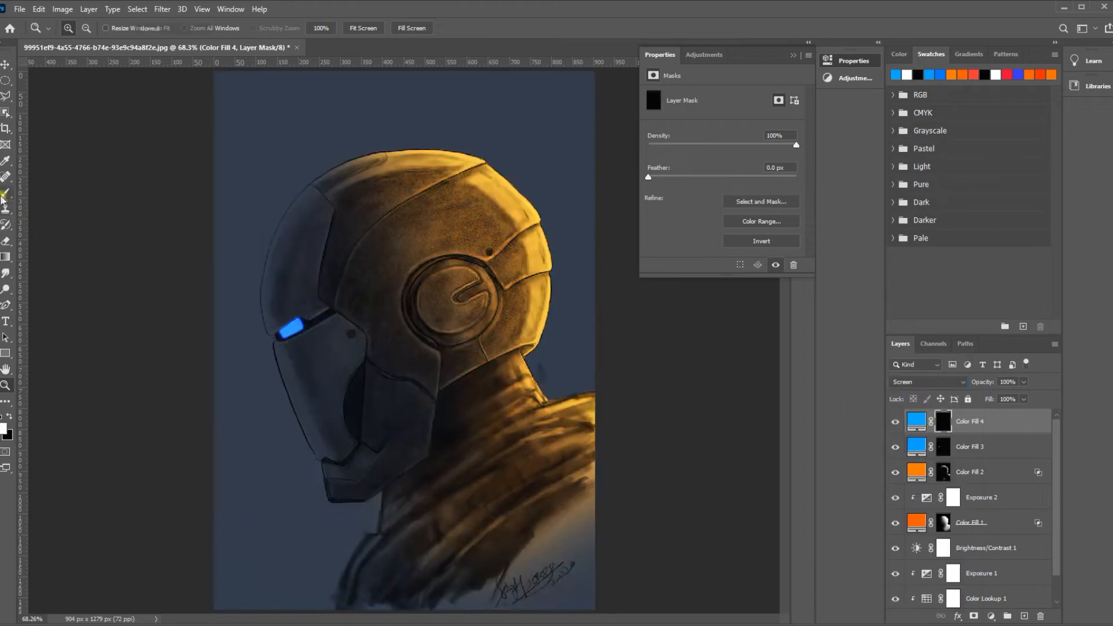
mouse_move(292, 326)
left_mouse_down()
mouse_move(323, 310)
mouse_move(377, 354)
left_mouse_up()
left_click(280, 327)
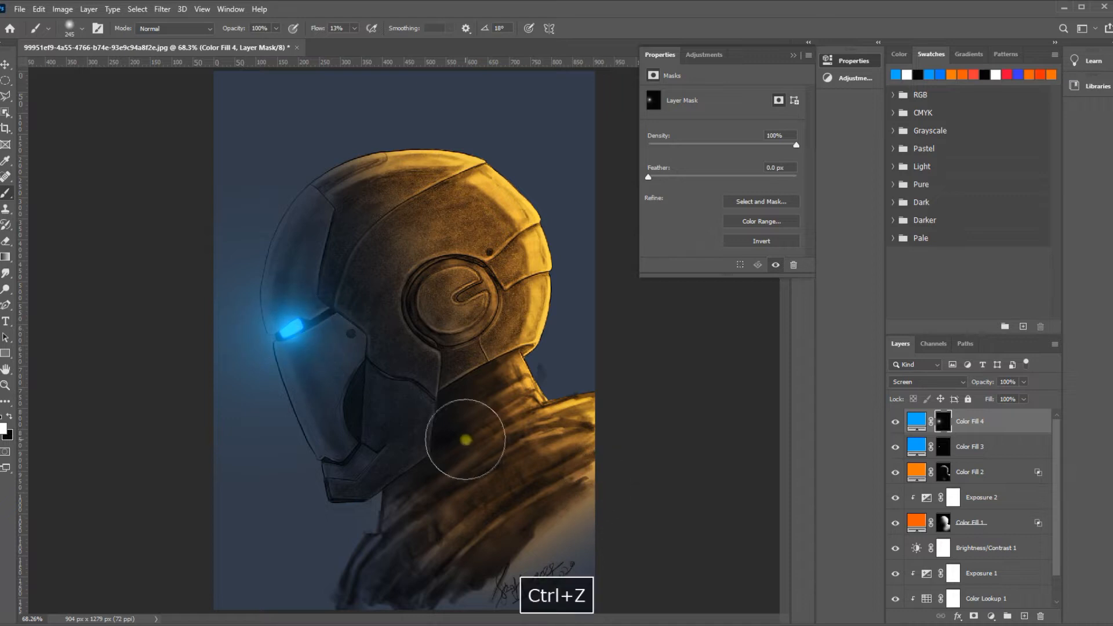
- Add a deep blue Solid Color fill layer and set its blend mode to Screen
left_click(991, 616)
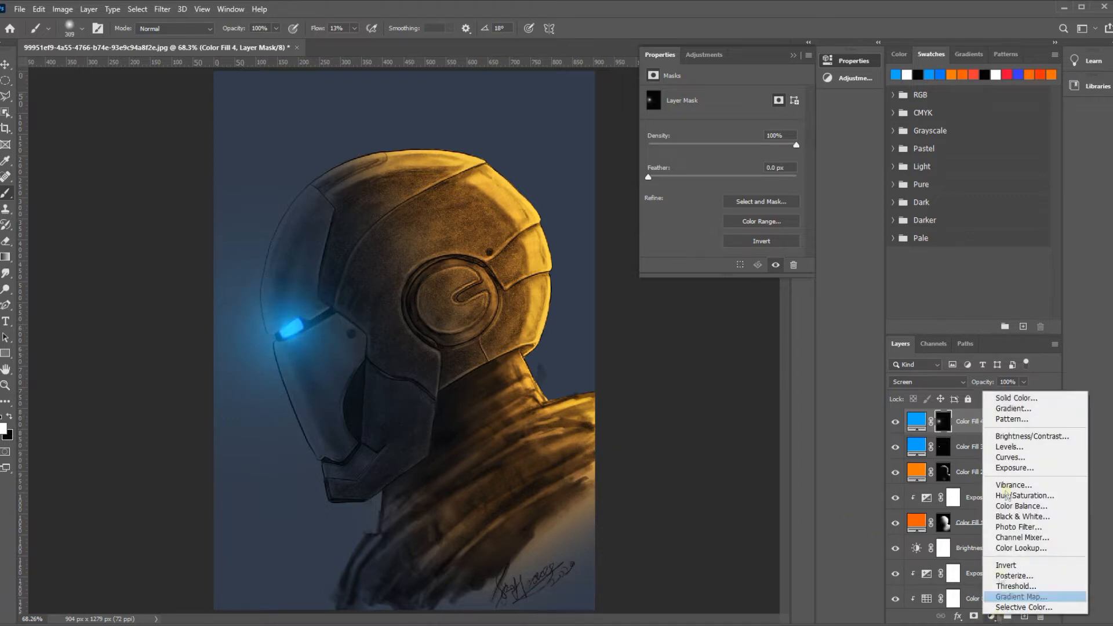
left_click(1009, 397)
left_click_drag(805, 255, 804, 246)
key("Return")
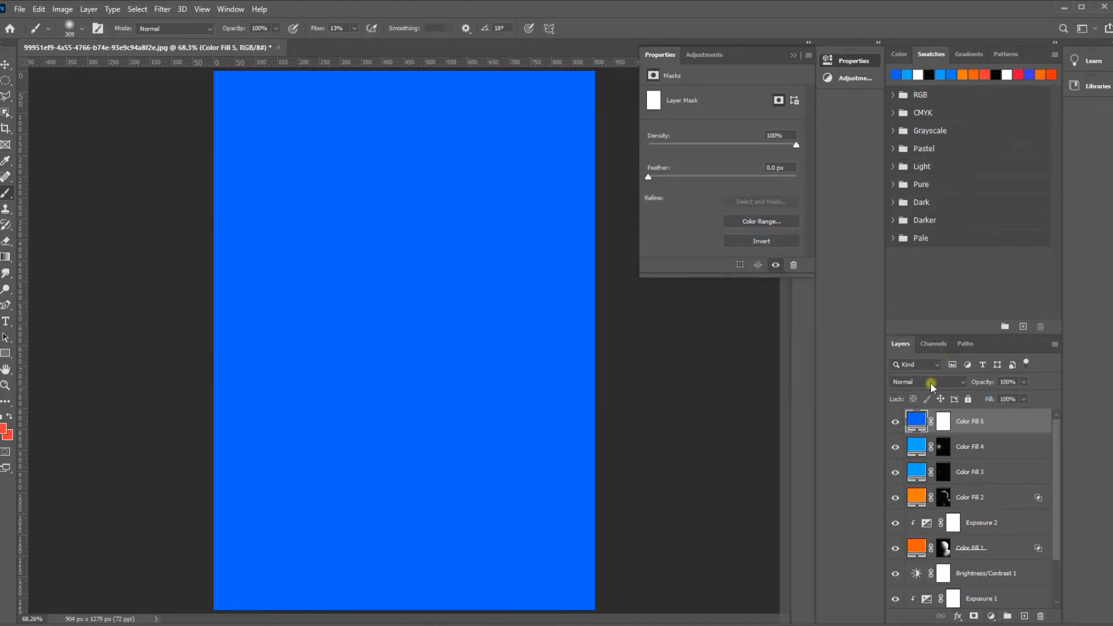
left_click(922, 381)
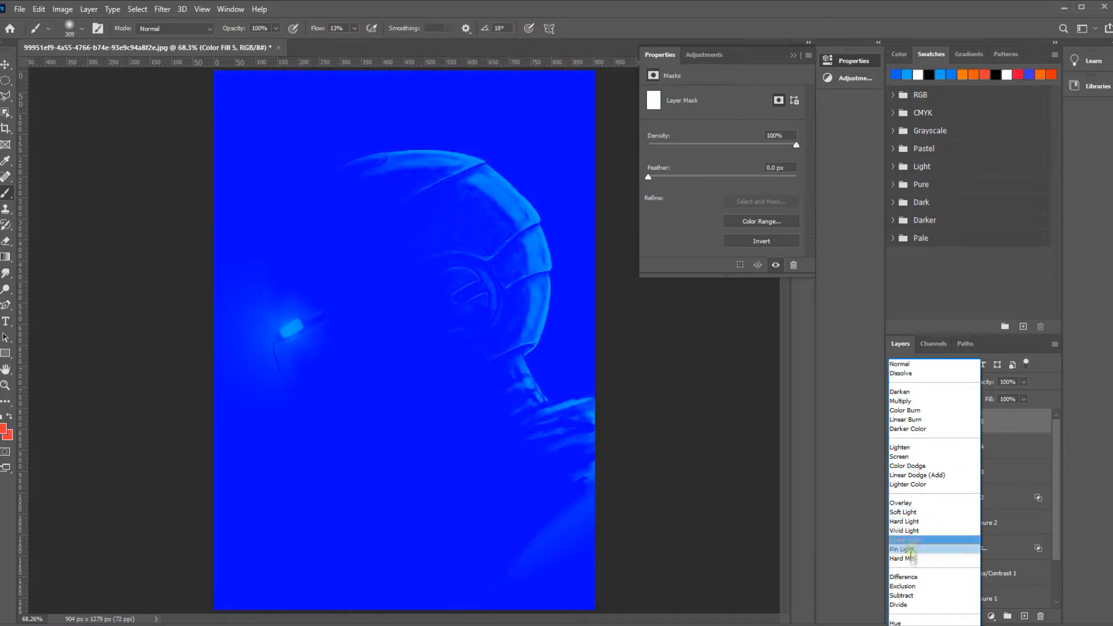
left_click(902, 456)
- Split the underlying-layer shadow Blend If slider on the deep blue fill and invert its mask to black
double_click(1005, 427)
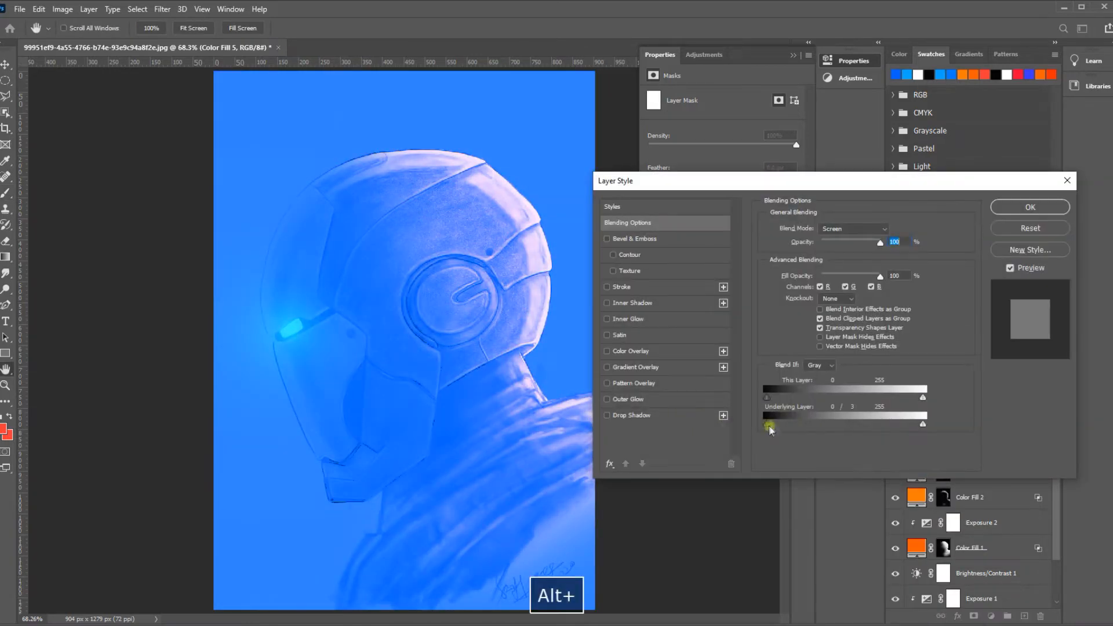
left_click_drag(780, 432, 844, 430)
key("Return")
key("ctrl+i")
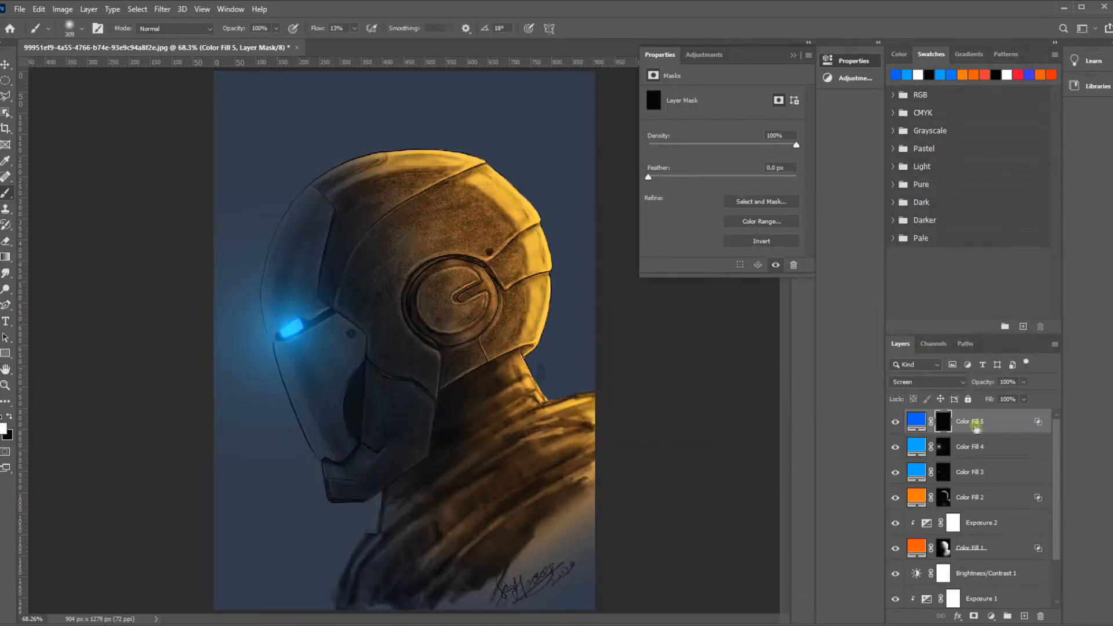
- Move the deep blue fill below Color Fill 3 and paint its mask white over the face side at 100% flow
left_click_drag(976, 428, 974, 484)
left_click(946, 476)
key("d")
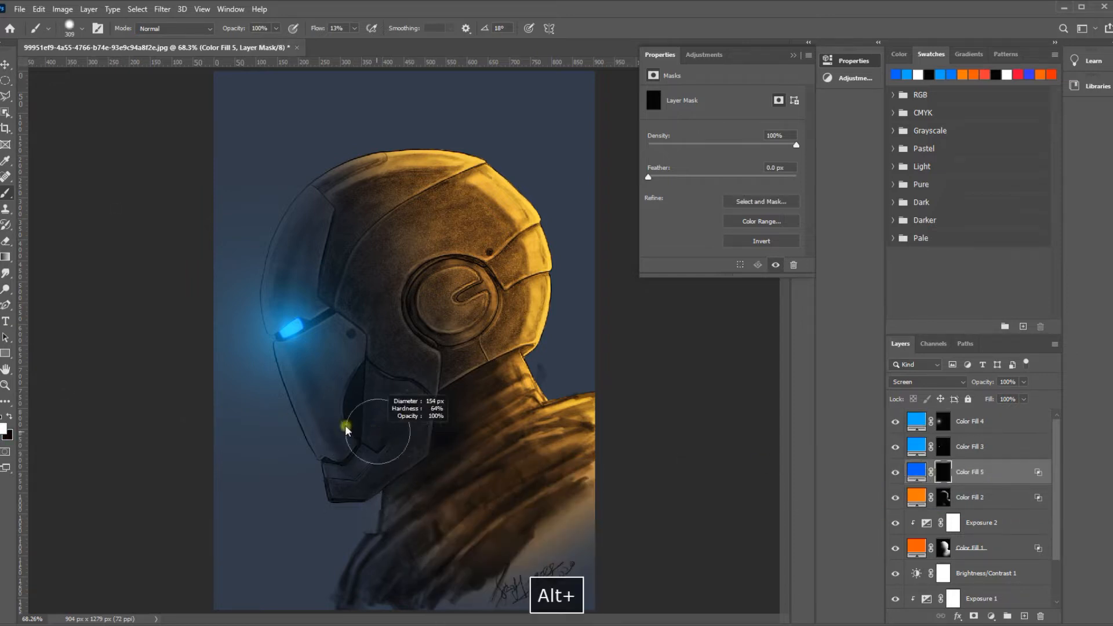
left_click_drag(316, 27, 371, 29)
left_click_drag(267, 150, 279, 539)
key("ctrl+z")
mouse_move(316, 173)
left_mouse_down()
mouse_move(256, 411)
mouse_move(454, 503)
left_mouse_up()
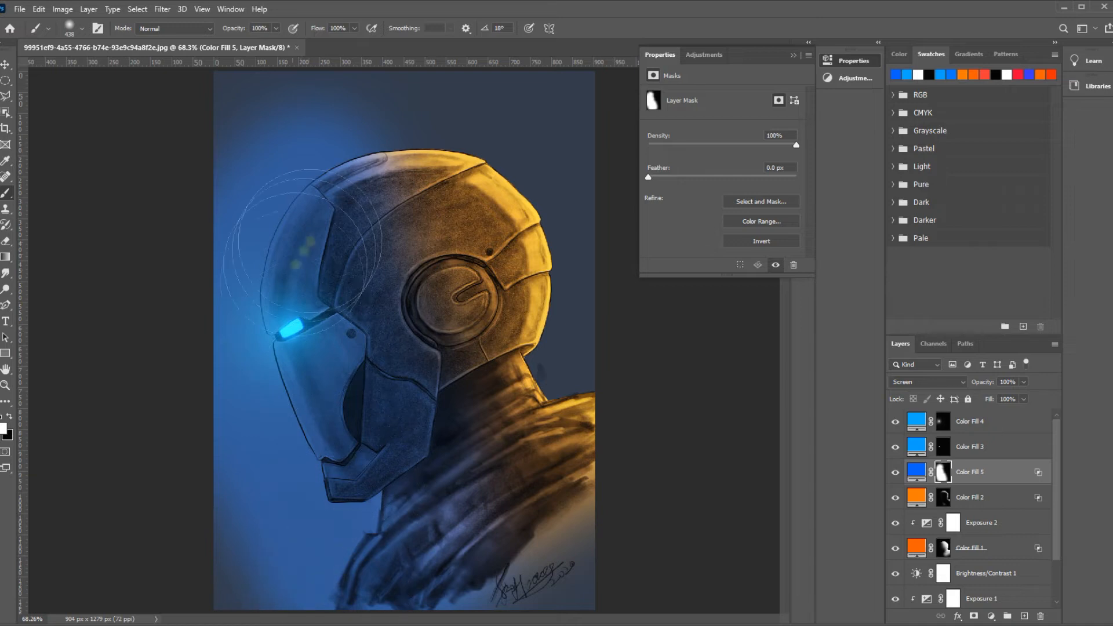
left_click_drag(429, 244, 330, 144)
key("ctrl+z")
- Paint black with a hard brush on Color Fill 5's mask to remove the blue from the background above the helmet
key("z")
key("x")
key("b")
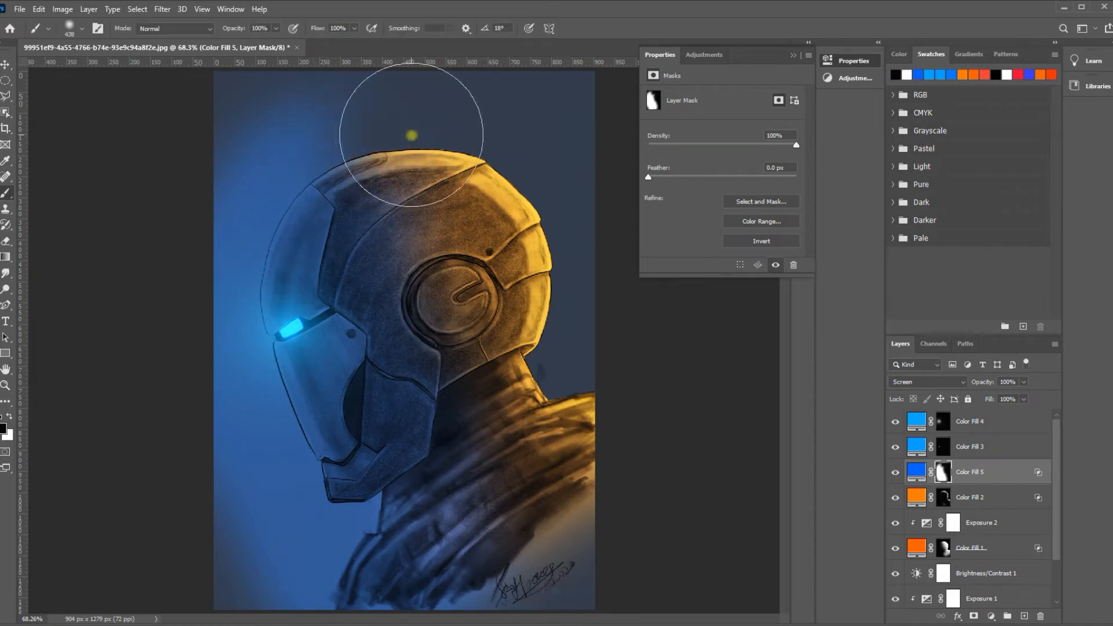
right_click(296, 305)
key("Return")
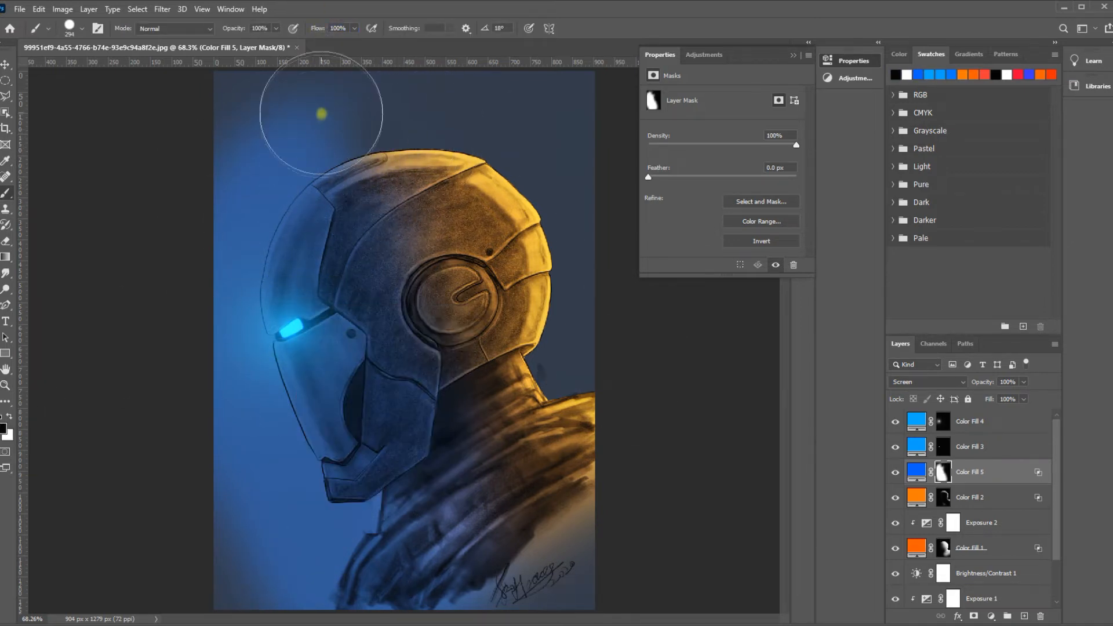
left_click_drag(321, 120, 290, 122)
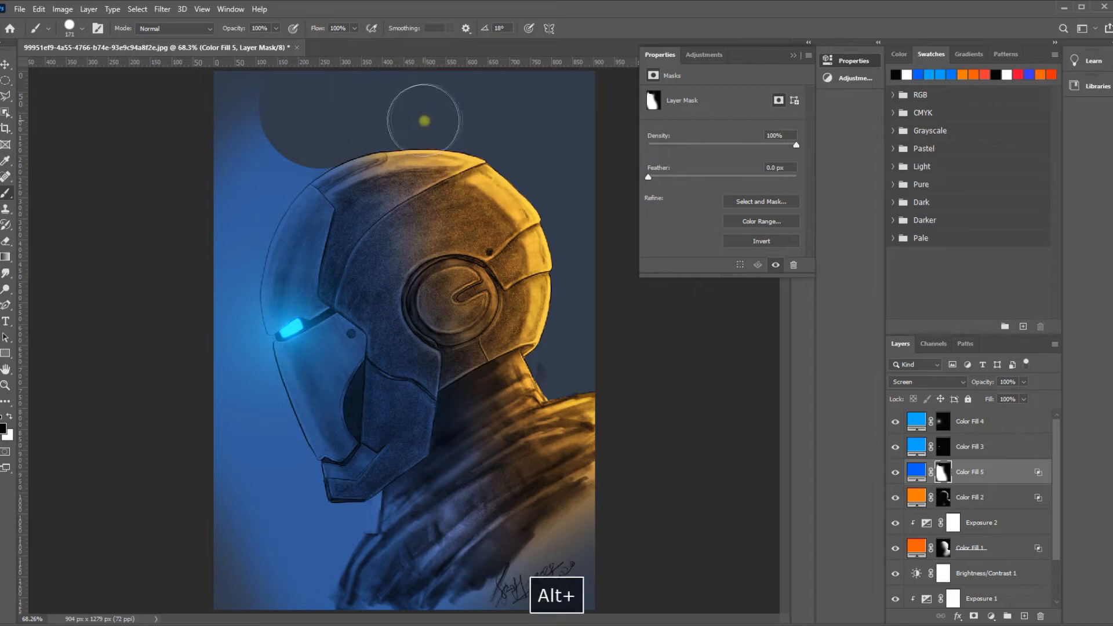
mouse_move(301, 109)
left_mouse_down()
mouse_move(217, 145)
mouse_move(204, 139)
left_mouse_up()
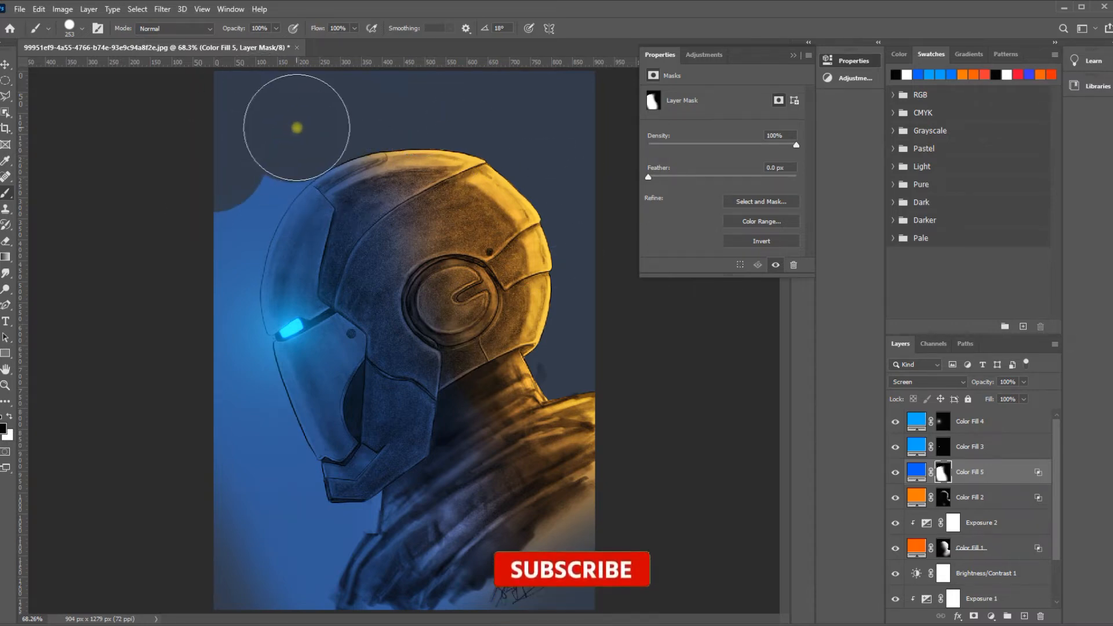
- Mask the blue out of the background along the outline of the helmet's forehead
key("z")
double_click(262, 272)
key("space")
left_click_drag(263, 273, 310, 450)
key("b")
left_click_drag(587, 229, 521, 220)
mouse_move(490, 134)
left_mouse_down()
mouse_move(421, 170)
mouse_move(424, 180)
mouse_move(380, 229)
left_mouse_up()
left_click_drag(354, 267, 337, 301)
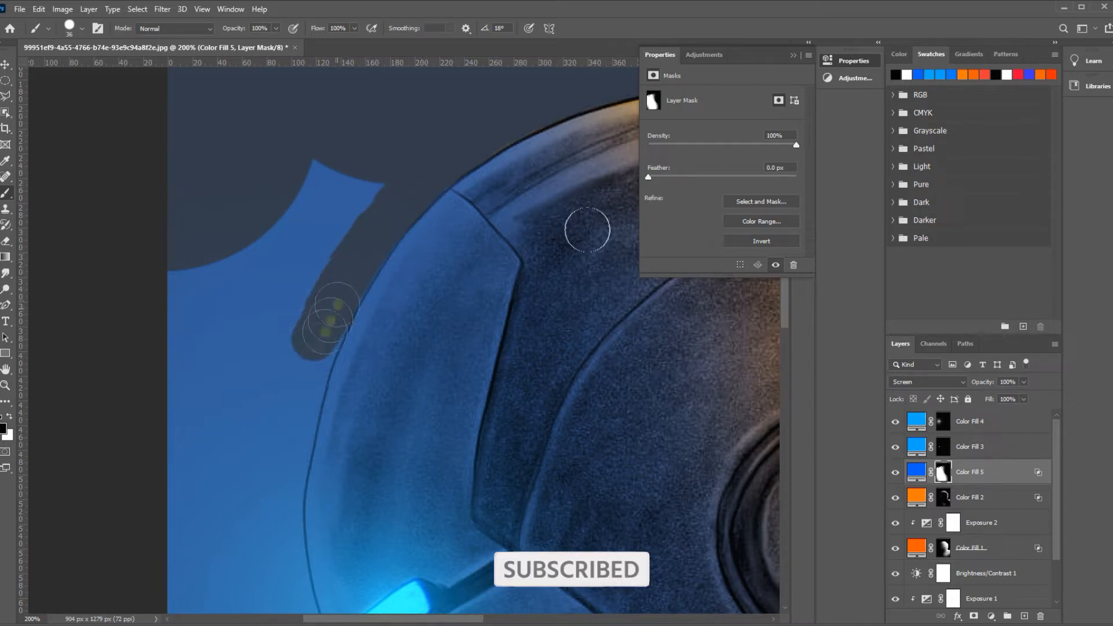
left_click_drag(307, 368, 383, 228)
- Mask the blue out of the background along the faceplate's front outline, from the brow past the eye
key("space")
mouse_move(298, 408)
left_mouse_down()
mouse_move(353, 269)
mouse_move(340, 356)
mouse_move(367, 510)
left_mouse_up()
left_click_drag(370, 406, 370, 229)
right_click(379, 323, "alt")
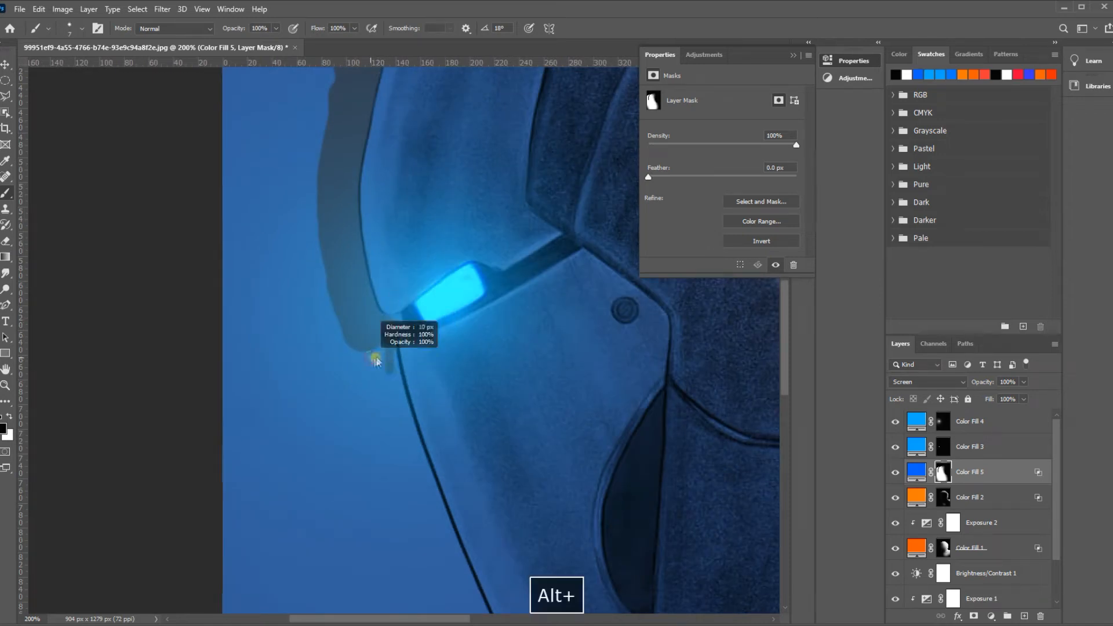
key("space")
left_click_drag(388, 367, 375, 320)
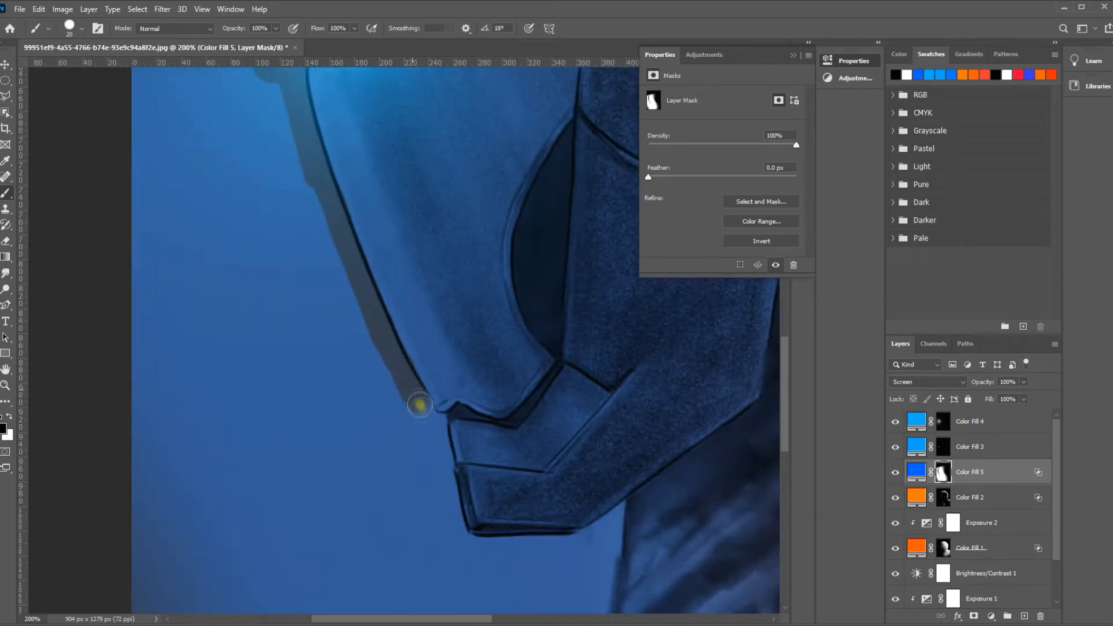
- Mask the blue out of the background around the helmet's chin and under the jaw
key("space")
left_click_drag(467, 545, 414, 479)
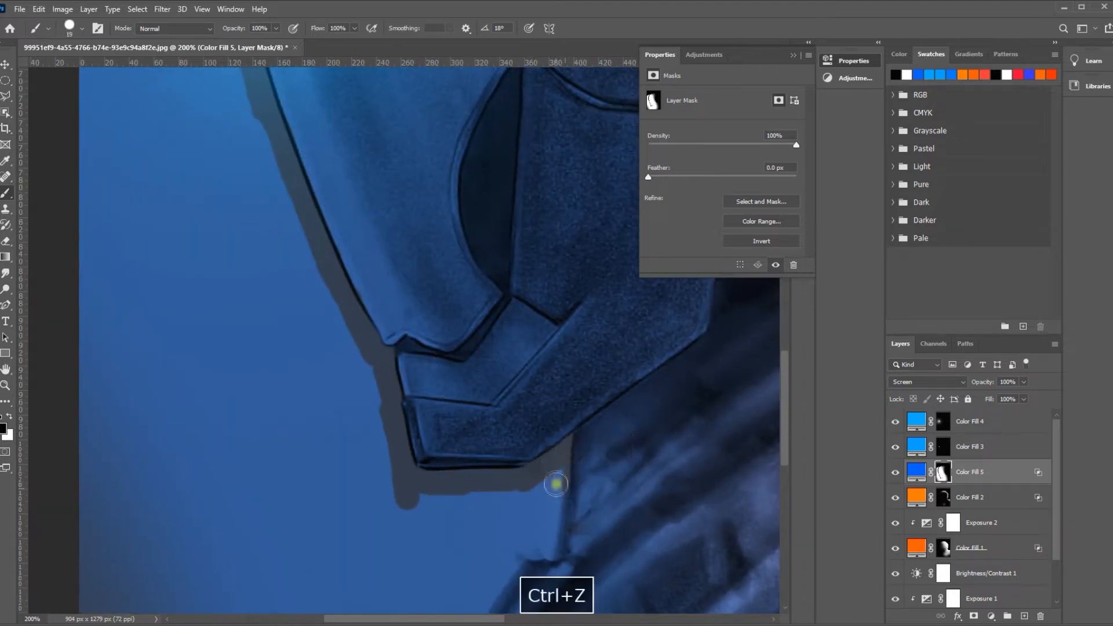
right_click(491, 487, "alt")
mouse_move(523, 540)
left_mouse_down()
mouse_move(542, 482)
mouse_move(455, 470)
left_mouse_up()
- Mask the blue out of the background beside the neck and along the upper shoulder outline
key("space")
mouse_move(490, 509)
left_mouse_down()
mouse_move(494, 390)
mouse_move(430, 507)
mouse_move(426, 389)
left_mouse_up()
right_click(492, 391)
left_click(594, 429)
key("space")
mouse_move(426, 389)
left_mouse_down()
mouse_move(443, 410)
mouse_move(366, 483)
left_mouse_up()
key("x")
left_click_drag(464, 464, 457, 490)
- Refine the mask along the shoulder's outline down to the image's lower edge, alternating white and black paint
key("space")
key("x")
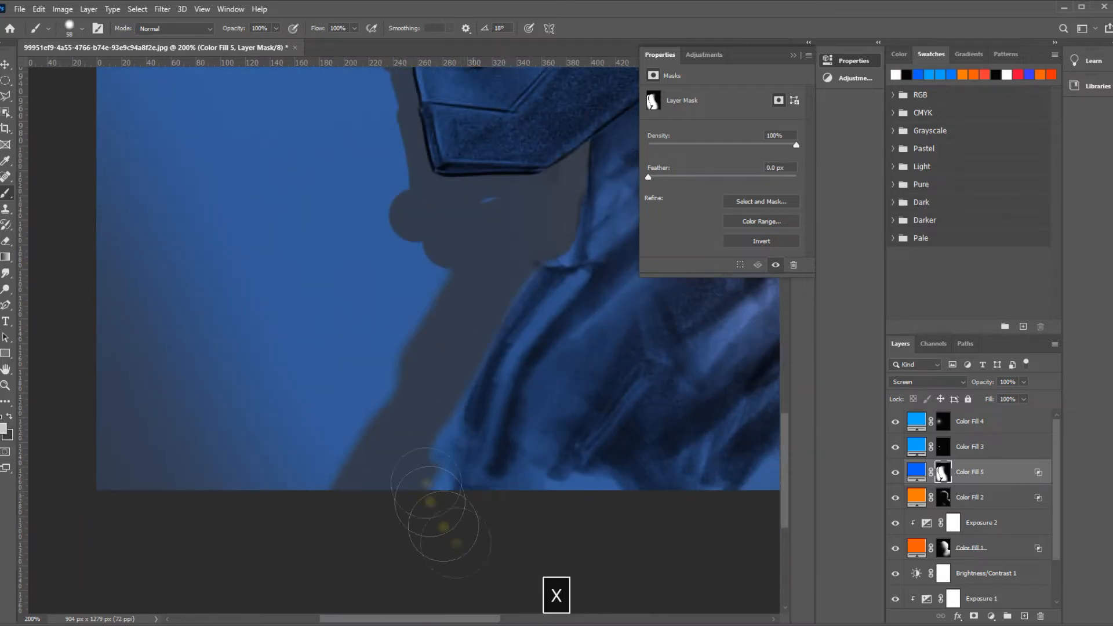
key("x")
right_click(426, 422, "alt")
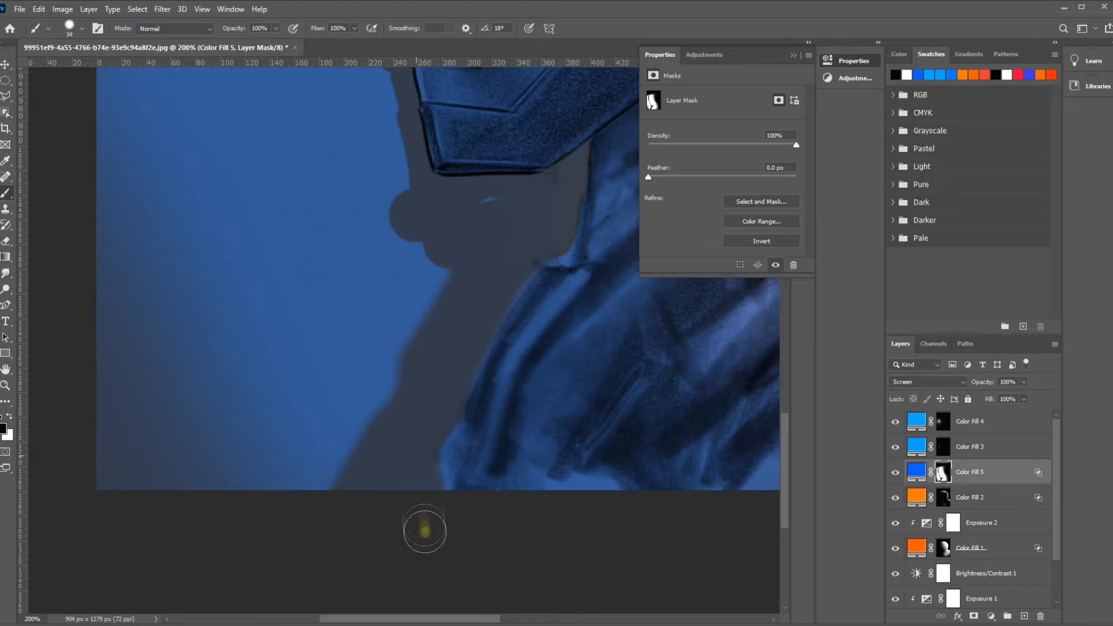
left_click_drag(458, 443, 468, 371)
left_click_drag(377, 446, 454, 447)
right_click(442, 465, "alt")
key("x")
left_click_drag(331, 458, 493, 287)
- Paint black over the remaining blue background in front of the figure with a larger brush
key("space")
left_click_drag(488, 276, 433, 450)
right_click(418, 246)
right_click(258, 377, "alt")
left_click_drag(303, 374, 236, 447)
left_click_drag(236, 512, 236, 355)
left_click_drag(236, 355, 236, 539)
mouse_move(348, 406)
left_mouse_down()
mouse_move(313, 290)
mouse_move(118, 131)
left_mouse_up()
left_click_drag(188, 160, 201, 449)
mouse_move(296, 510)
left_mouse_down()
mouse_move(224, 402)
mouse_move(197, 308)
left_mouse_up()
left_click_drag(195, 316, 211, 447)
left_click_drag(203, 232, 200, 130)
mouse_move(200, 131)
left_mouse_down()
mouse_move(188, 405)
mouse_move(261, 214)
left_mouse_up()
- Soften the inner edge of the blue light across the helmet and neck with a large soft black brush
left_click(4, 386)
right_click(296, 404)
left_click(314, 409)
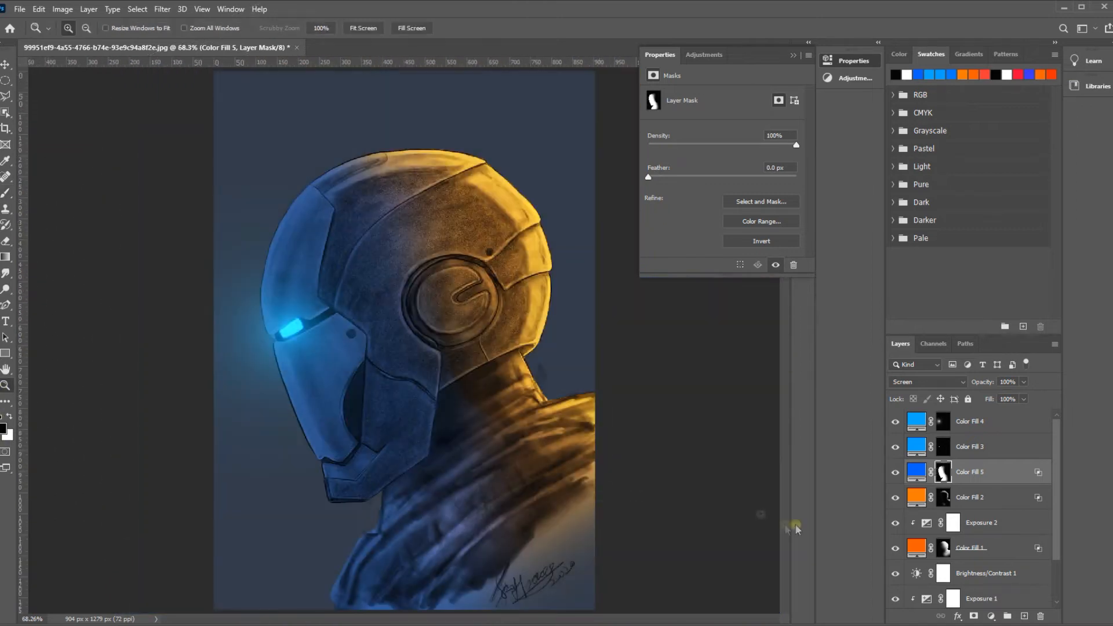
left_click(5, 193)
right_click(436, 307)
left_click(491, 386)
right_click(413, 370, "alt")
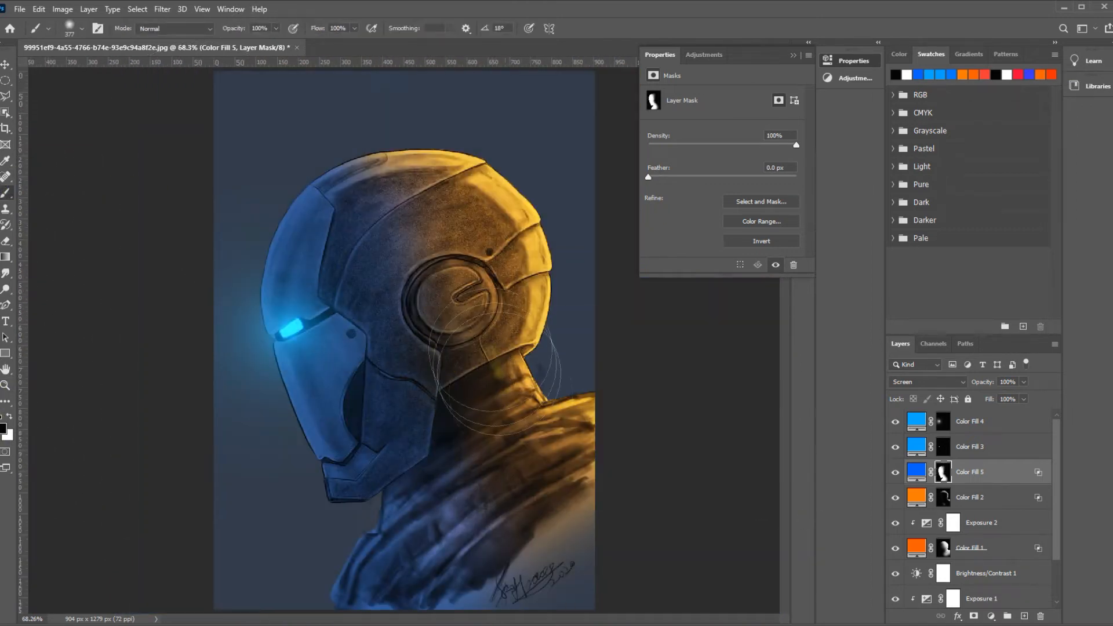
- Add a light blue Solid Color fill above Color Fill 5 and set its blend mode to Vivid Light
left_click(993, 618)
left_click(1012, 397)
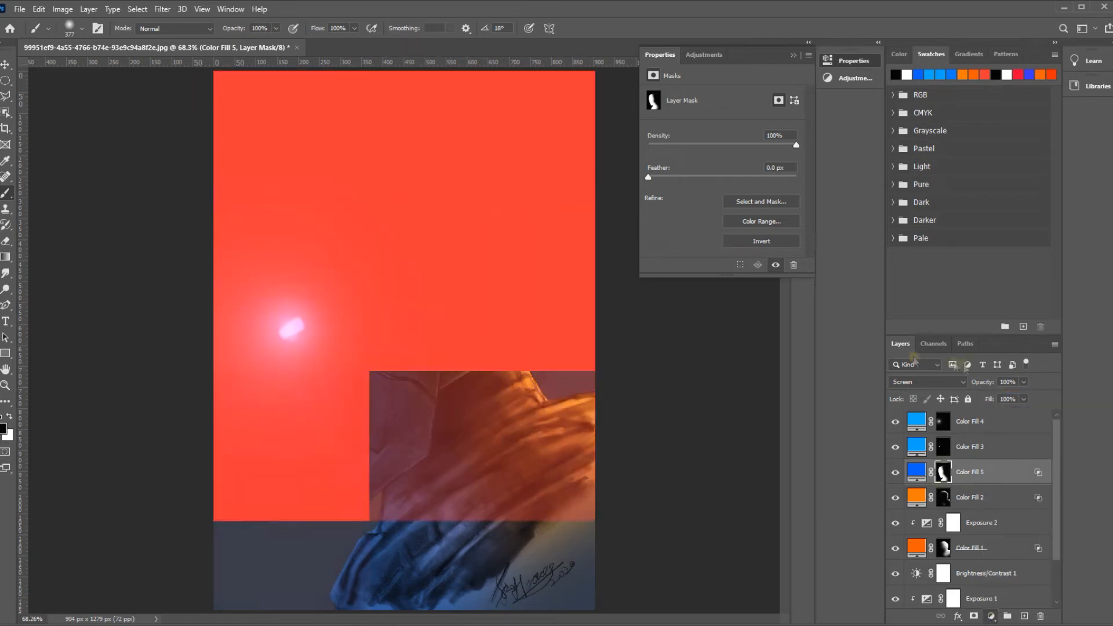
left_click(786, 192)
left_click(922, 177)
left_click(928, 381)
left_click(912, 531)
- Split the light blue fill's underlying-layer shadow Blend If slider to 0 / 129 and copy Color Fill 5's mask onto it
double_click(1020, 473)
left_click_drag(773, 423, 805, 434)
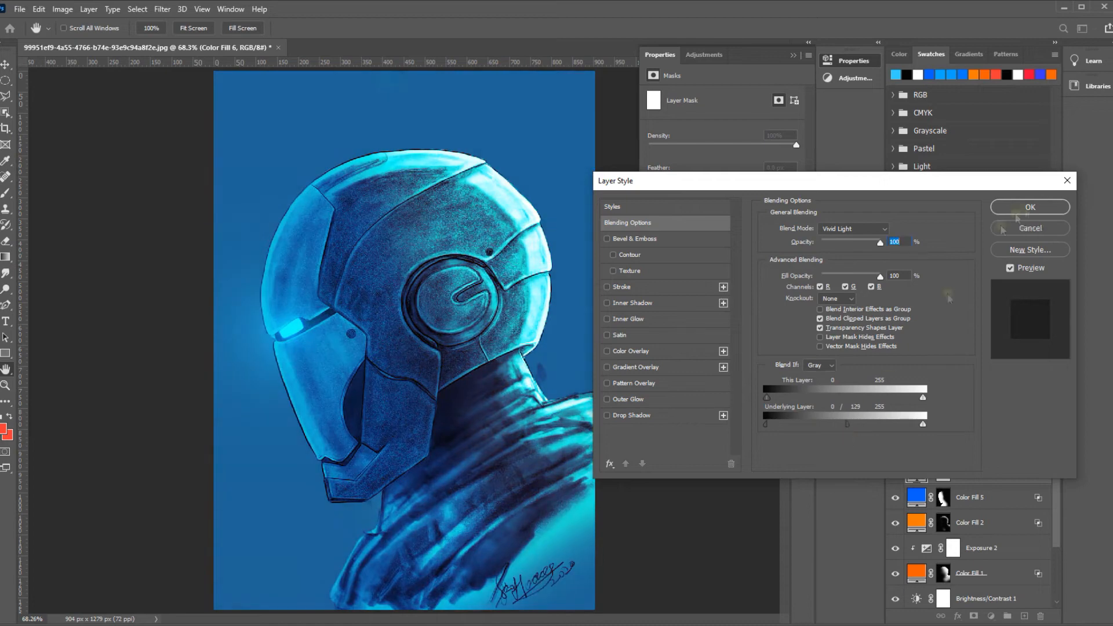
left_click(1031, 207)
left_click(944, 497)
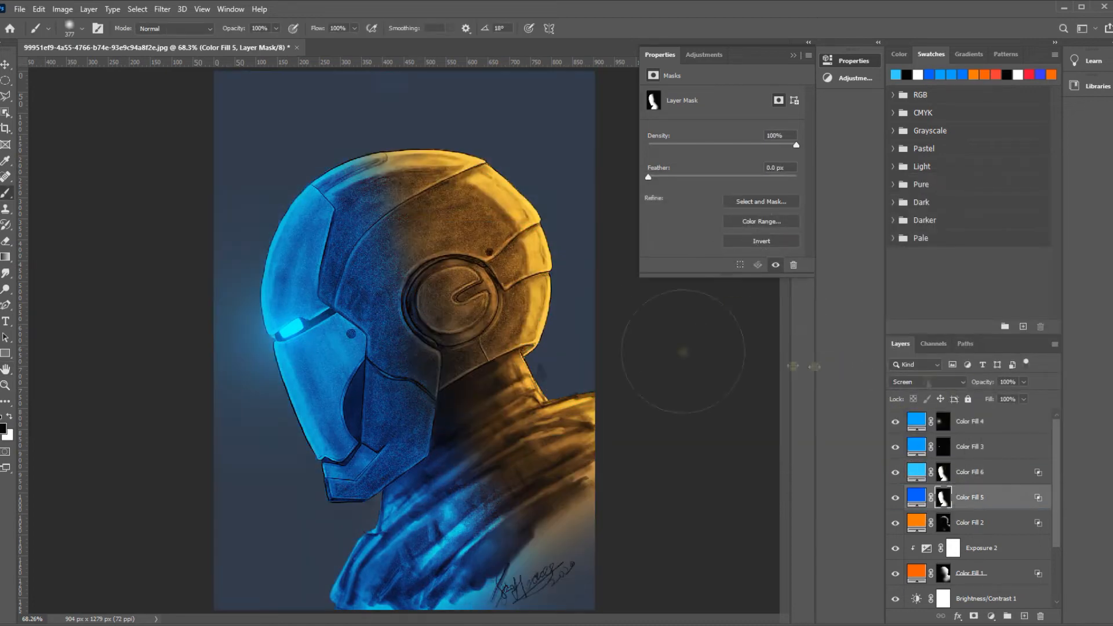
- Paint black on Color Fill 5's mask to reduce the deep blue across the helmet's middle, neck and shoulder
right_click(420, 240)
right_click(402, 238, "alt")
mouse_move(377, 252)
left_mouse_down()
mouse_move(404, 387)
mouse_move(458, 556)
left_mouse_up()
right_click(394, 214, "alt")
right_click(415, 363, "alt")
left_click(5, 385)
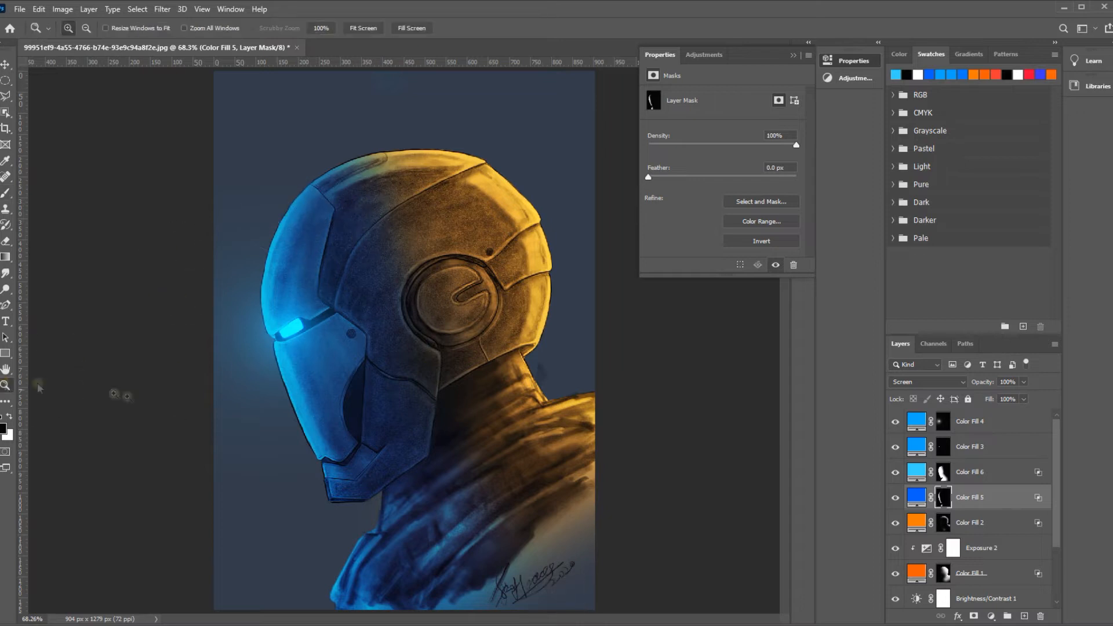
- Add an orange Solid Color fill layer above Color Fill 4
left_click(379, 400, "alt")
left_click(380, 401, "alt")
left_click(380, 400, "alt")
left_click(702, 450)
left_click(1014, 426)
left_click(992, 616)
left_click(1014, 400)
left_click_drag(807, 336, 810, 328)
left_click(915, 179)
- Set the new orange fill's blend mode to Screen and invert its mask to black
left_click(927, 382)
left_click(951, 454)
left_click(944, 422)
key("ctrl+i")
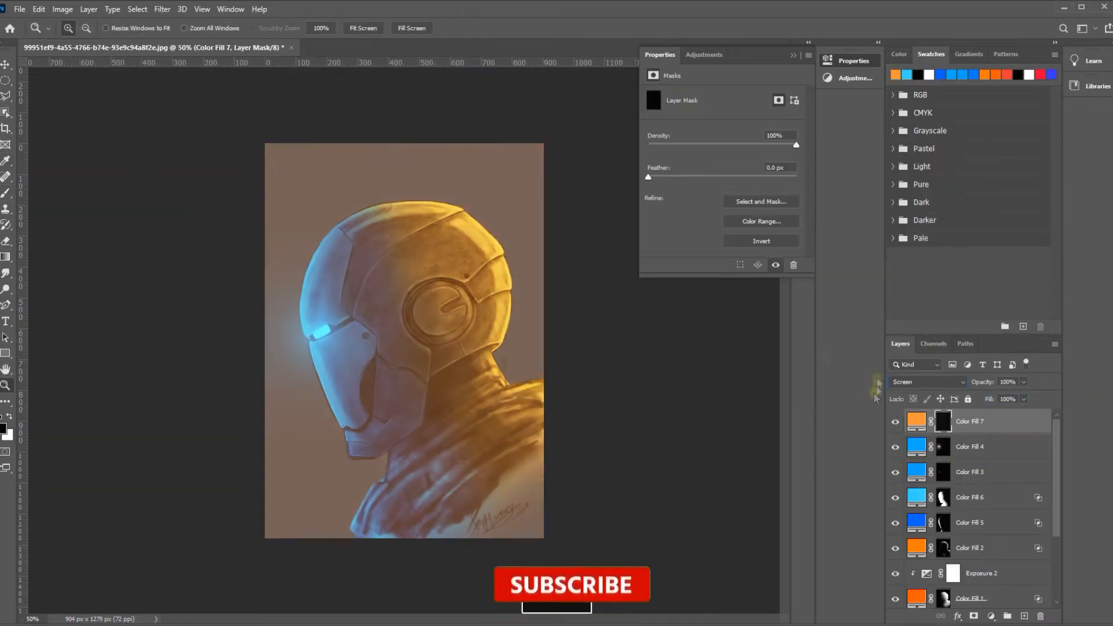
- Paint a faint orange glow behind the helmet's crown on Color Fill 7's mask with a large soft white brush at 2% flow
left_click(5, 193)
right_click(404, 217)
left_click_drag(522, 265, 556, 265)
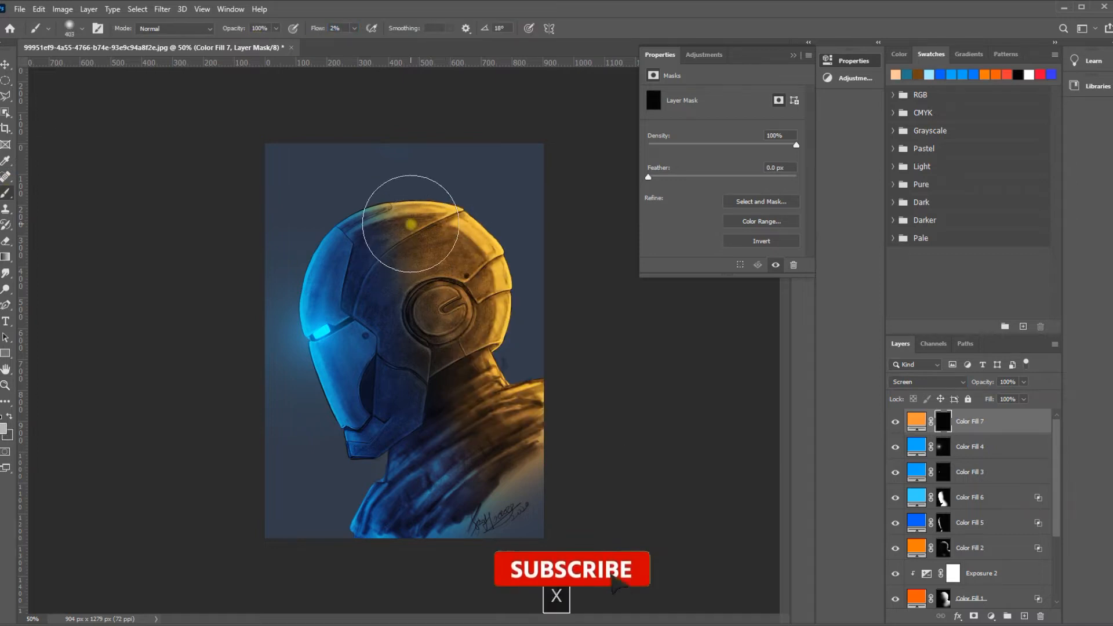
key("x")
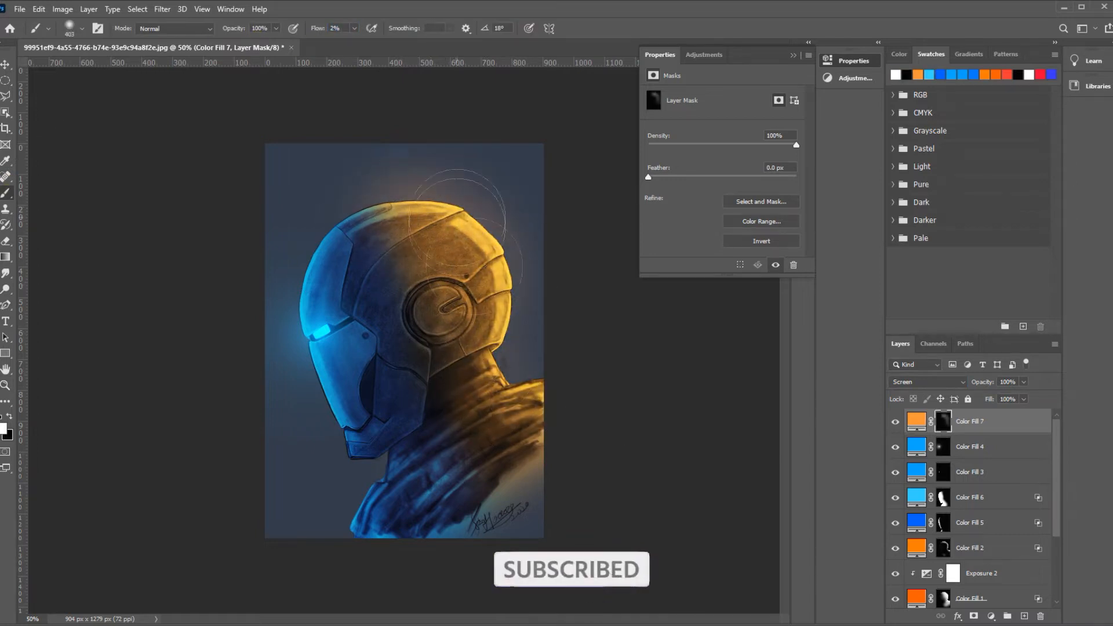
- Strengthen the orange glow along the outside of the helmet's crown and back with a 265 px brush at 12% flow
left_click(5, 385)
left_click(413, 293)
left_click_drag(427, 318, 363, 395)
left_click(5, 193)
right_click(386, 174)
left_click_drag(447, 259, 420, 259)
left_click_drag(317, 28, 323, 29)
left_click_drag(298, 188, 467, 259)
key("space")
left_click_drag(471, 264, 396, 219)
mouse_move(439, 279)
left_mouse_down()
mouse_move(464, 481)
mouse_move(486, 528)
left_mouse_up()
key("ctrl+z")
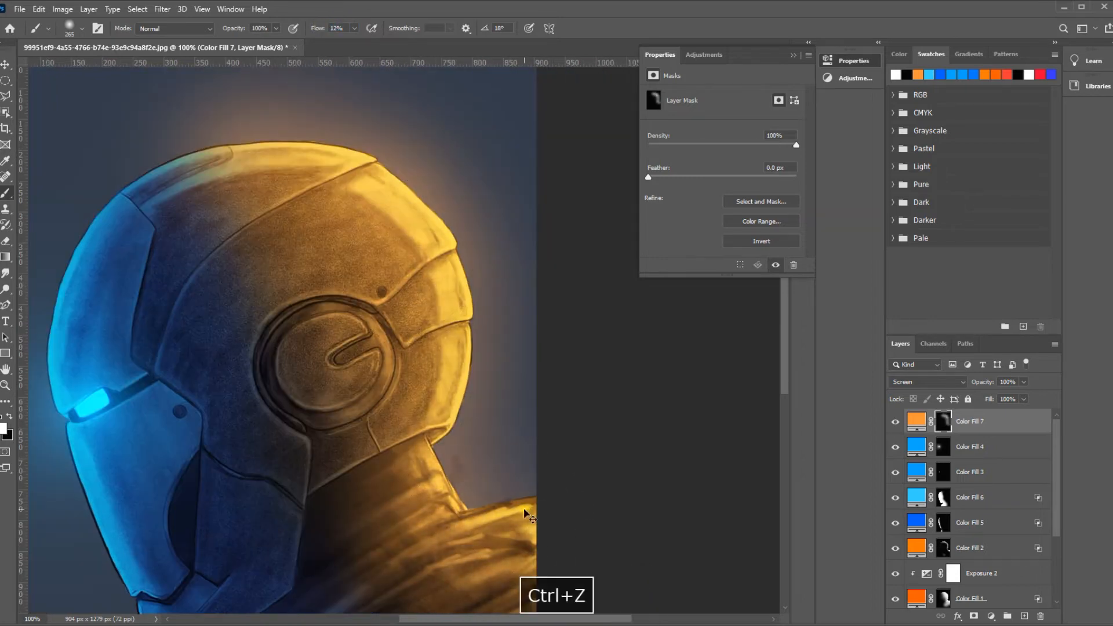
- Extend the orange glow down the background behind the helmet's back with a very large soft white brush
key("space")
left_click_drag(408, 549, 452, 584)
scroll(453, 584, "down", 2)
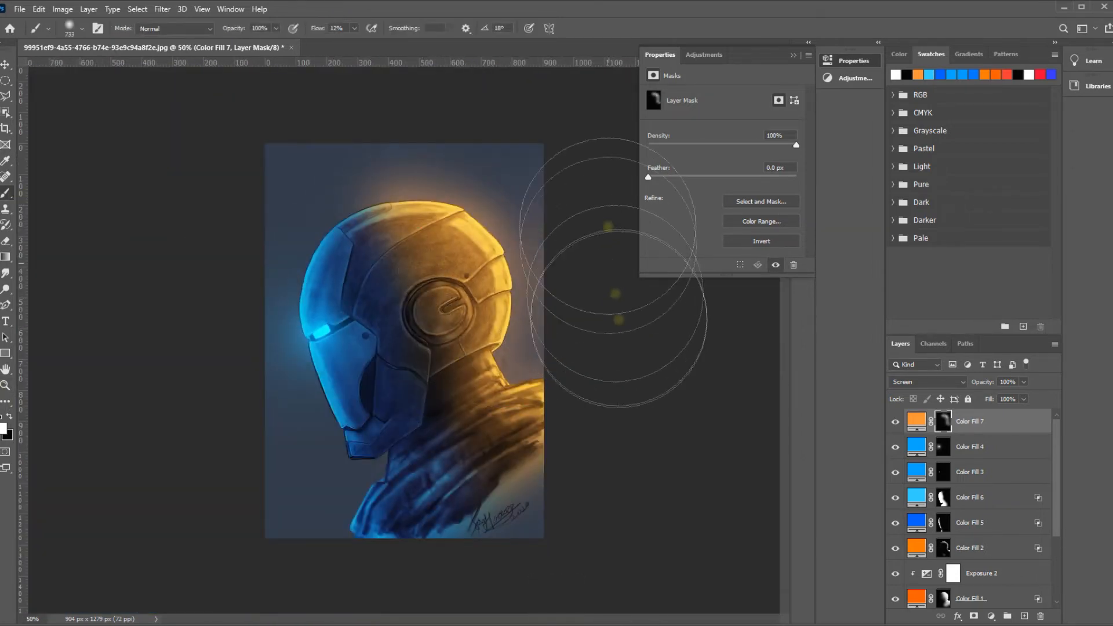
key("x")
left_click_drag(477, 249, 413, 246)
key("x")
key("x")
key("ctrl+z")
left_click_drag(609, 199, 667, 199)
- Add a blue (#0768f9) Solid Color fill above Color Fill 7 and set its blend mode to Screen
left_click(992, 616)
left_click(1016, 398)
left_click(806, 244)
left_click(789, 191)
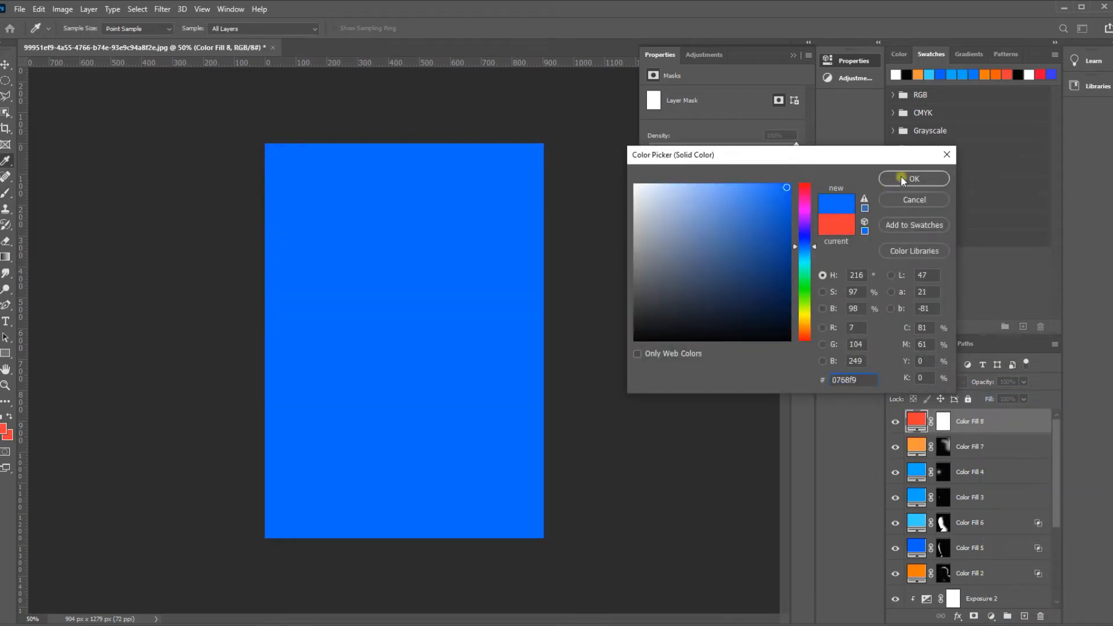
left_click(916, 179)
left_click(927, 382)
left_click(916, 456)
- Invert Color Fill 8's mask and paint a soft blue glow over the background in front of the face
left_click(943, 421)
key("ctrl+i")
mouse_move(290, 249)
left_mouse_down()
mouse_move(344, 248)
mouse_move(313, 473)
left_mouse_up()
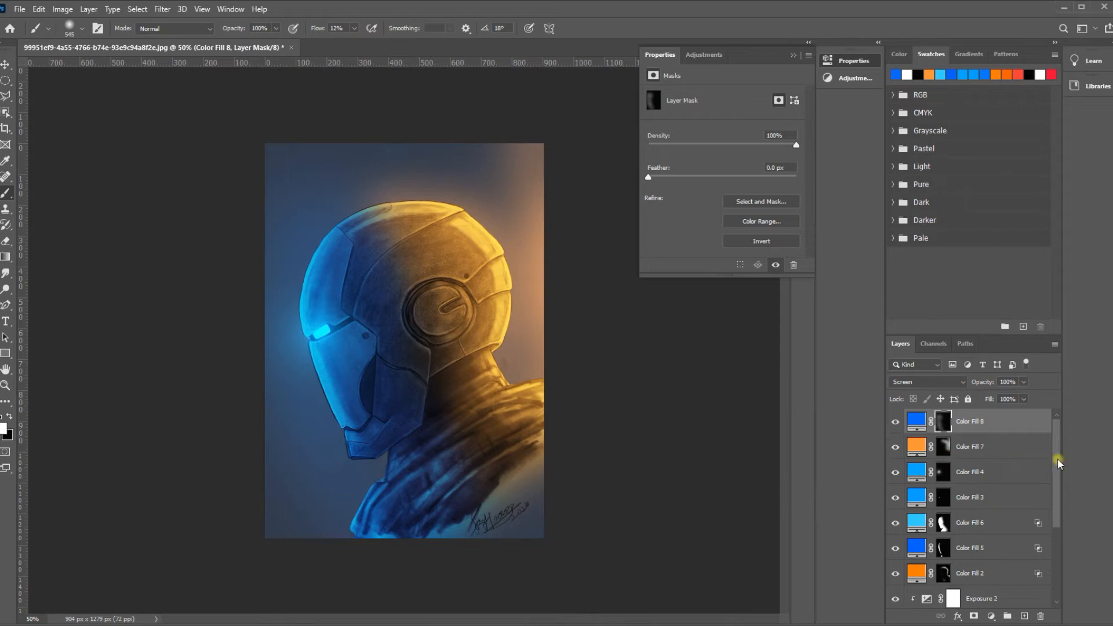
- Add an Exposure adjustment above Brightness/Contrast 1, raise its exposure and invert its mask to black
scroll(974, 505, "down", 3)
left_click(936, 520)
left_click_drag(723, 128, 748, 127)
key("ctrl+i")
- Paint thin white highlights along the notch edges of the round earpiece on Exposure 3's mask with a 14 px brush at 31% flow
key("z")
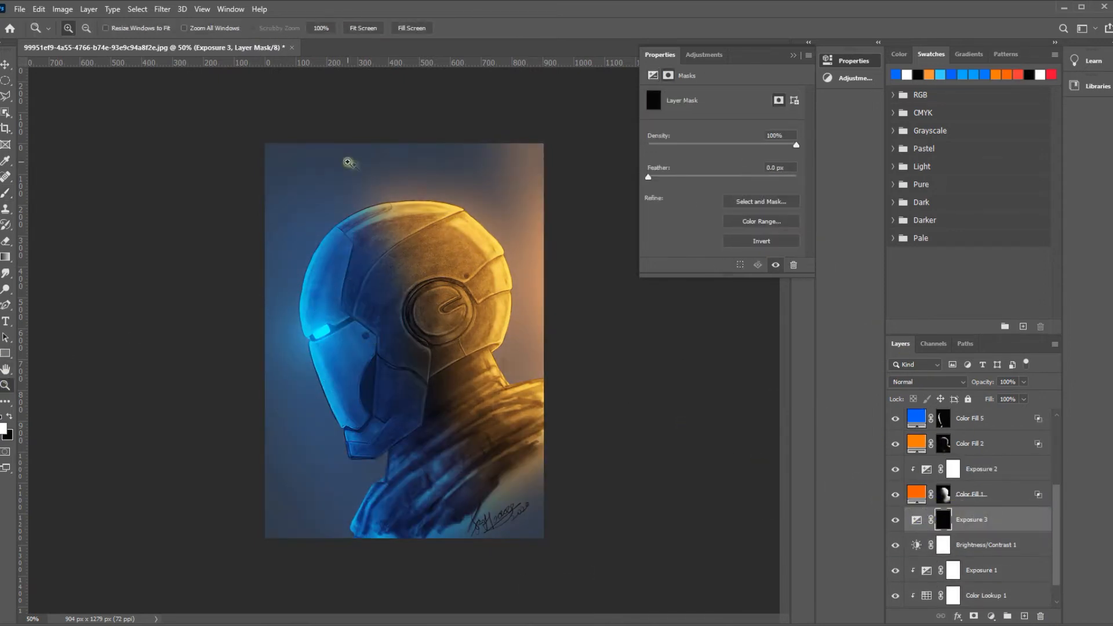
left_click(400, 229)
left_click(400, 228)
left_click(400, 229)
key("b")
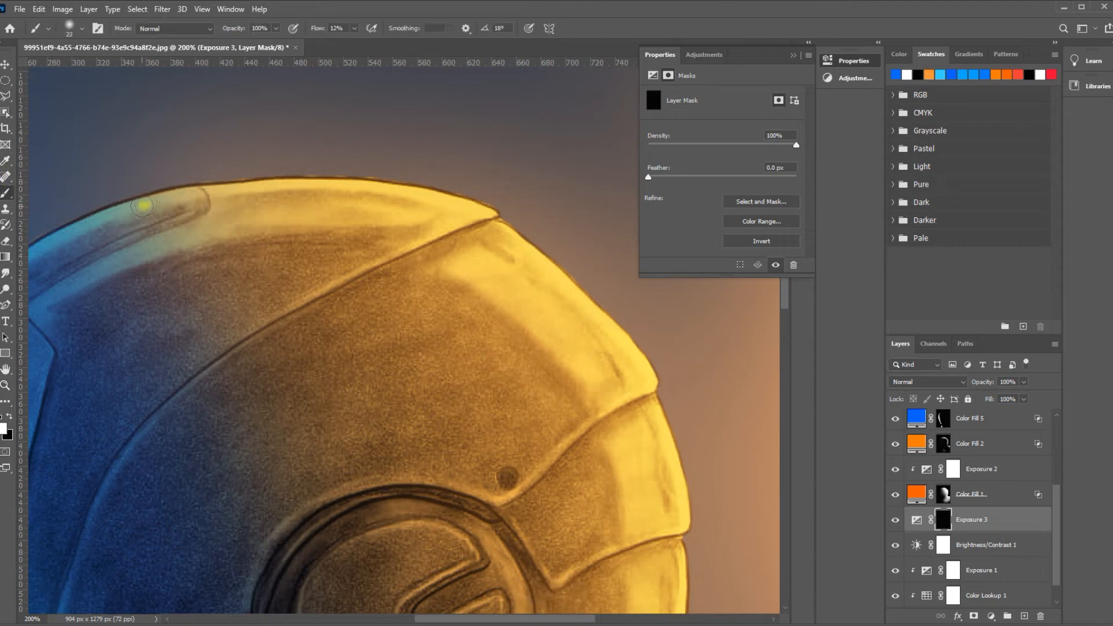
left_click_drag(461, 579, 335, 419)
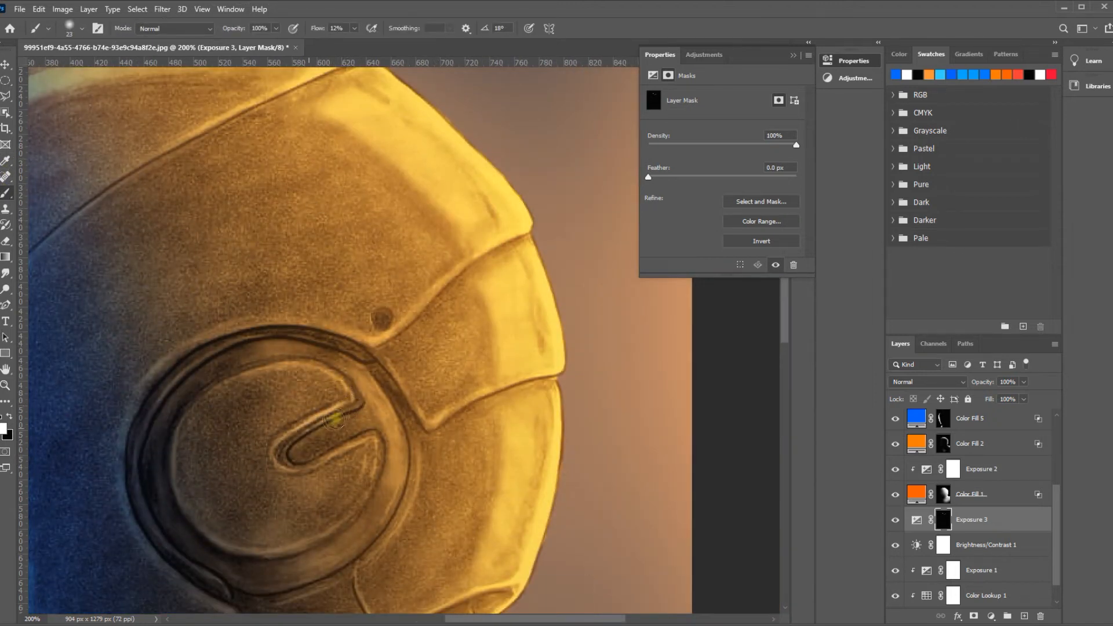
right_click(348, 258)
right_click(261, 365, "alt")
left_click_drag(265, 371, 297, 435)
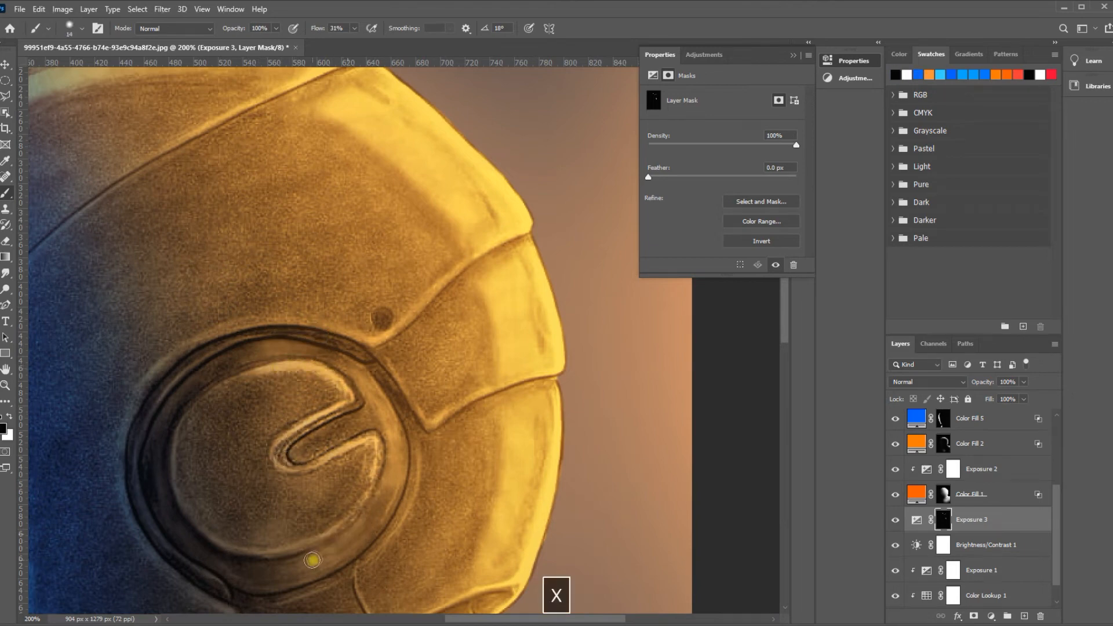
- Paint highlights along the helmet's rear panel seams and around the earpiece ring on Exposure 3's mask
left_click_drag(545, 377, 505, 400)
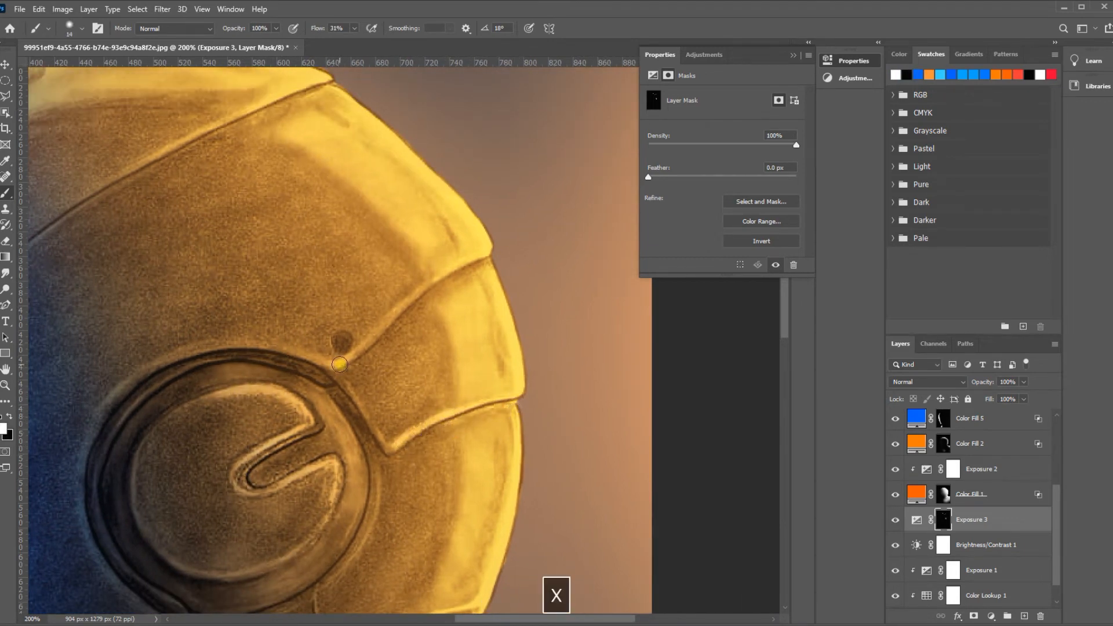
left_click_drag(417, 297, 482, 263)
left_click_drag(392, 434, 330, 286)
left_click_drag(399, 465, 246, 530)
left_click_drag(232, 537, 271, 470)
key("x")
left_click_drag(283, 385, 495, 337)
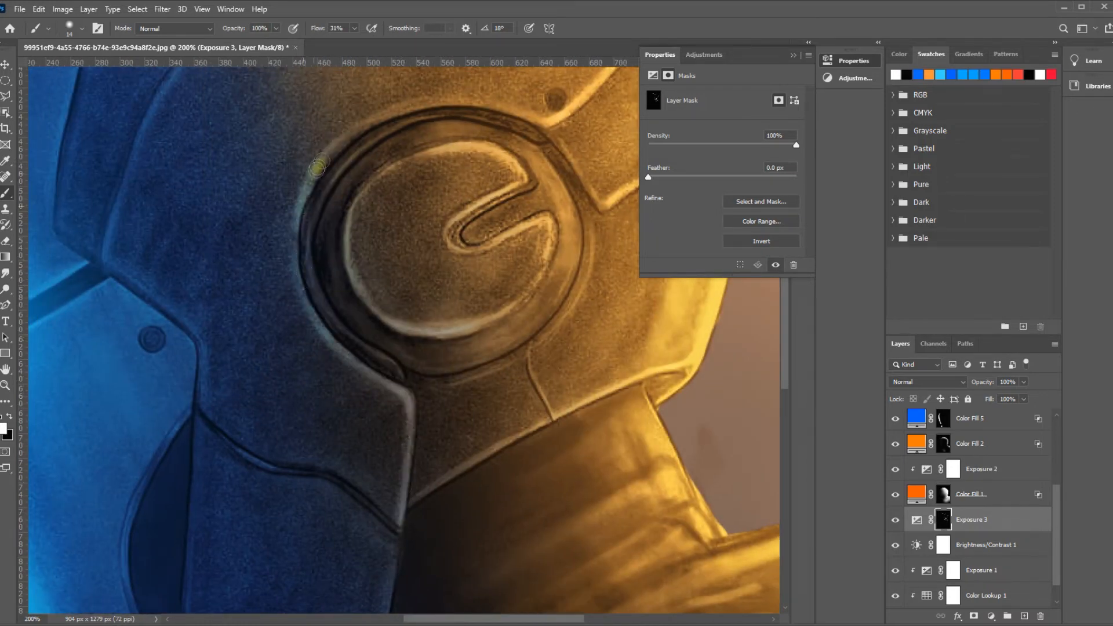
- Paint highlights along the helmet's lower rear rim and the edge of the curved cheek opening on Exposure 3's mask
mouse_move(664, 422)
left_mouse_down()
mouse_move(386, 298)
mouse_move(391, 342)
left_mouse_up()
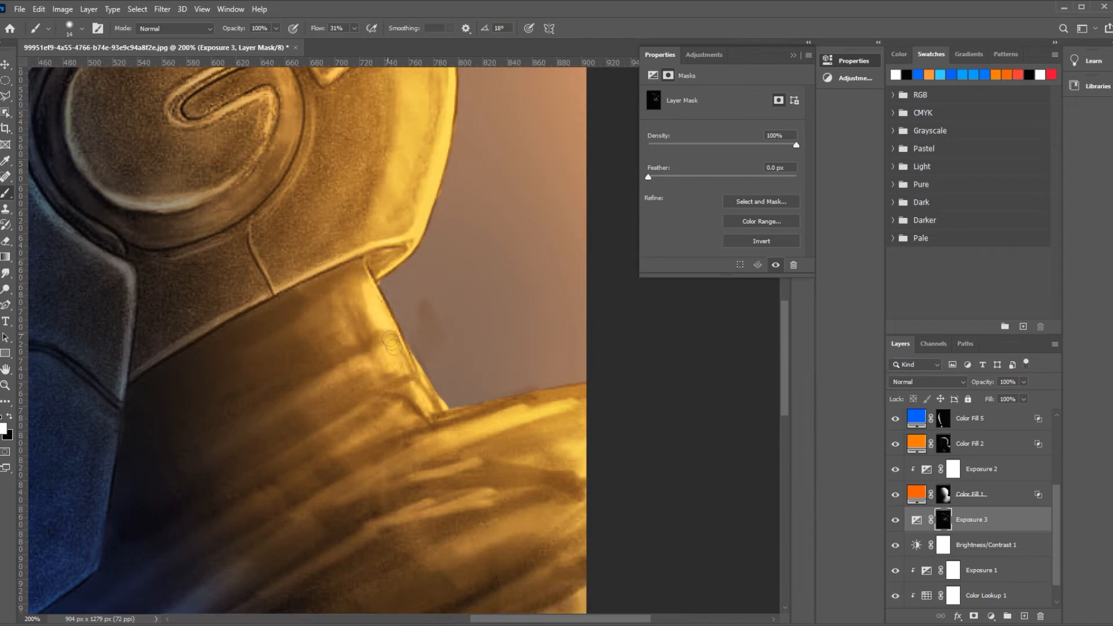
left_click_drag(222, 371, 661, 149)
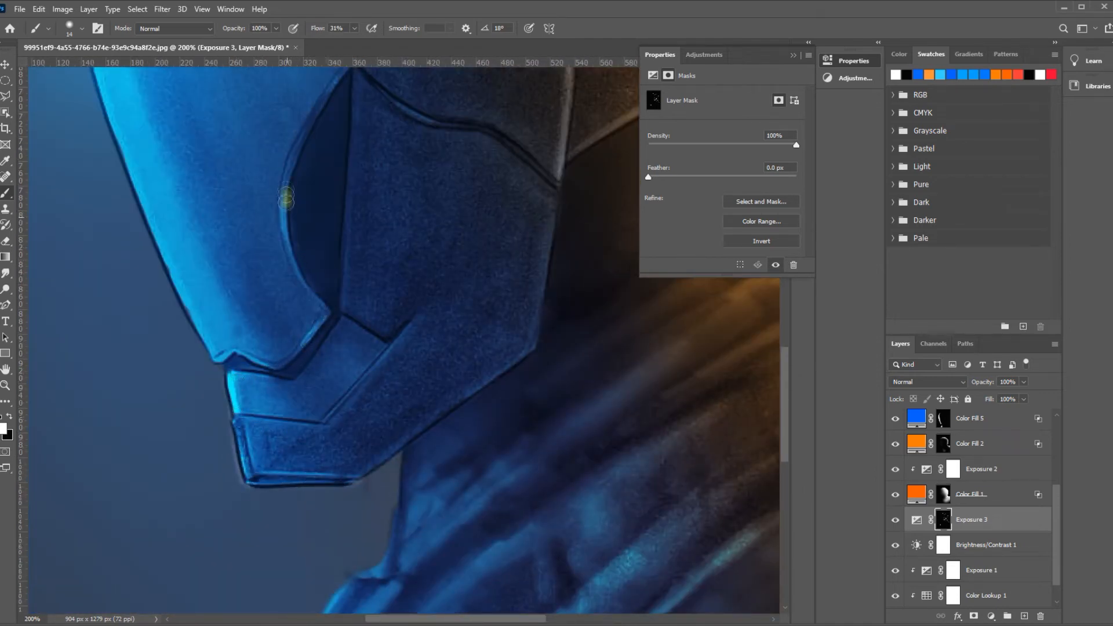
left_click_drag(310, 130, 255, 313)
left_click_drag(271, 253, 231, 366)
mouse_move(267, 290)
left_mouse_down()
mouse_move(256, 315)
mouse_move(385, 373)
left_mouse_up()
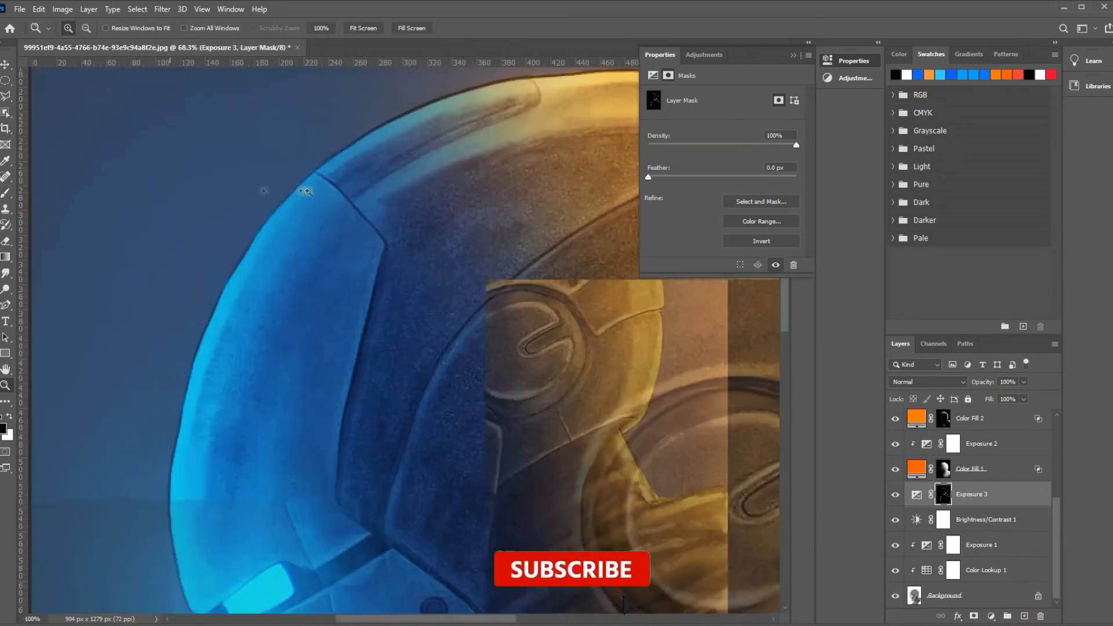
- Set the brush flow to 8% and paint softer highlights along the crown, forehead and front edge of the face
left_click_drag(162, 85, 336, 209)
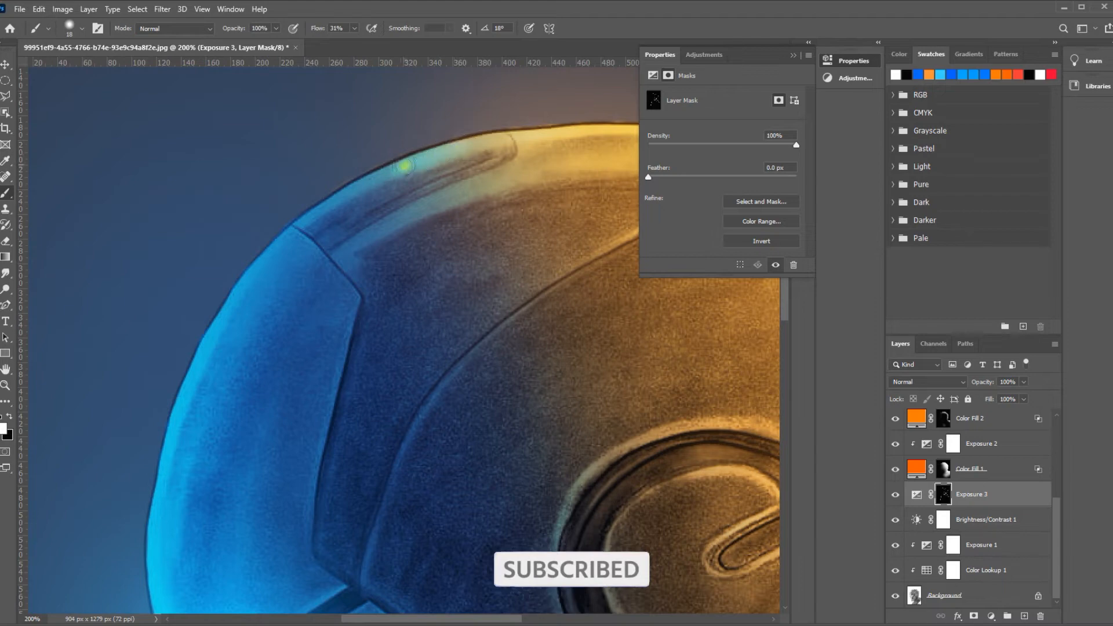
left_click_drag(251, 286, 270, 248)
key("ctrl+z")
left_click_drag(318, 27, 305, 27)
mouse_move(410, 120)
left_mouse_down()
mouse_move(241, 273)
mouse_move(215, 333)
left_mouse_up()
mouse_move(209, 351)
left_mouse_down()
mouse_move(242, 230)
mouse_move(214, 348)
left_mouse_up()
left_click_drag(221, 392, 209, 270)
left_click_drag(237, 404, 221, 255)
left_click_drag(261, 383, 359, 595)
- Paint soft highlights on the chin plate and along the jaw edges on Exposure 3's mask
left_click_drag(358, 543, 311, 406)
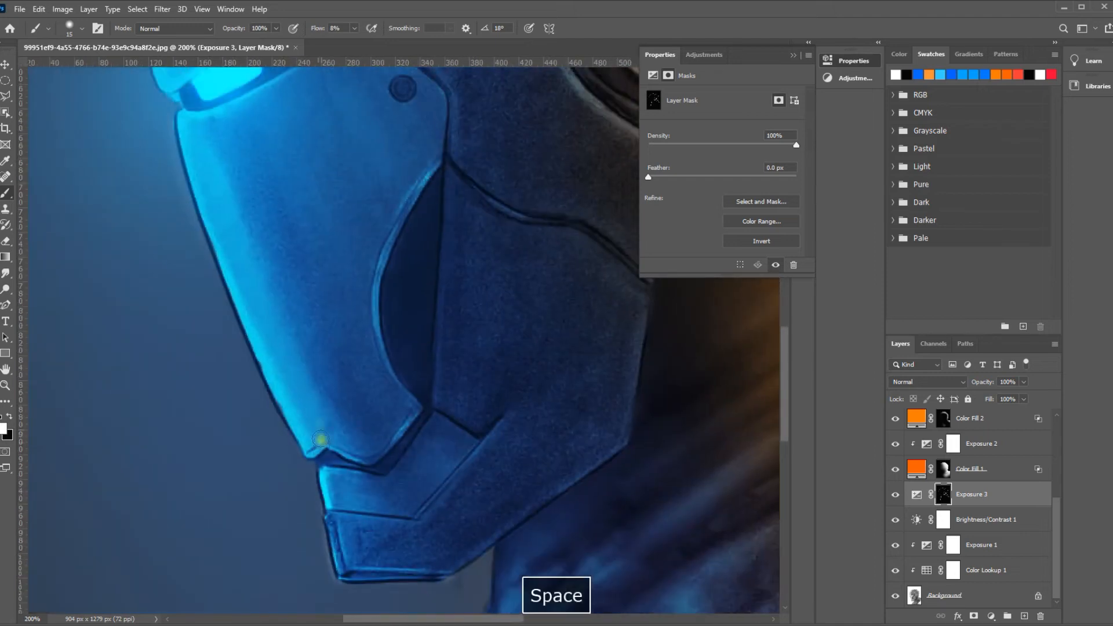
left_click_drag(365, 495, 311, 534)
left_click_drag(311, 534, 376, 518)
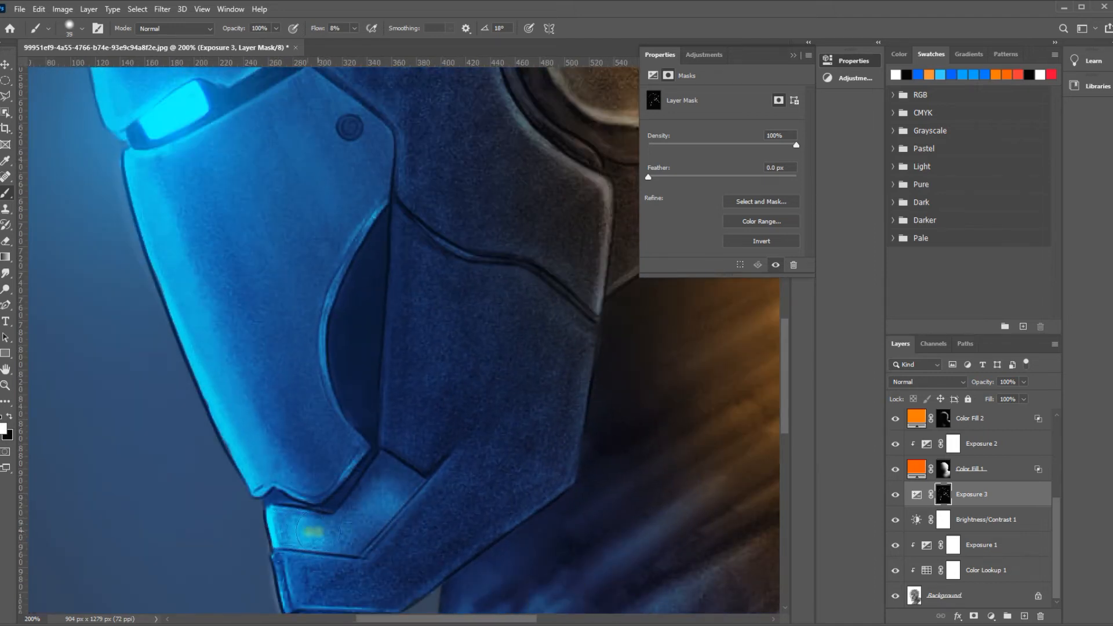
left_click_drag(417, 338, 413, 420)
left_click_drag(412, 414, 398, 414)
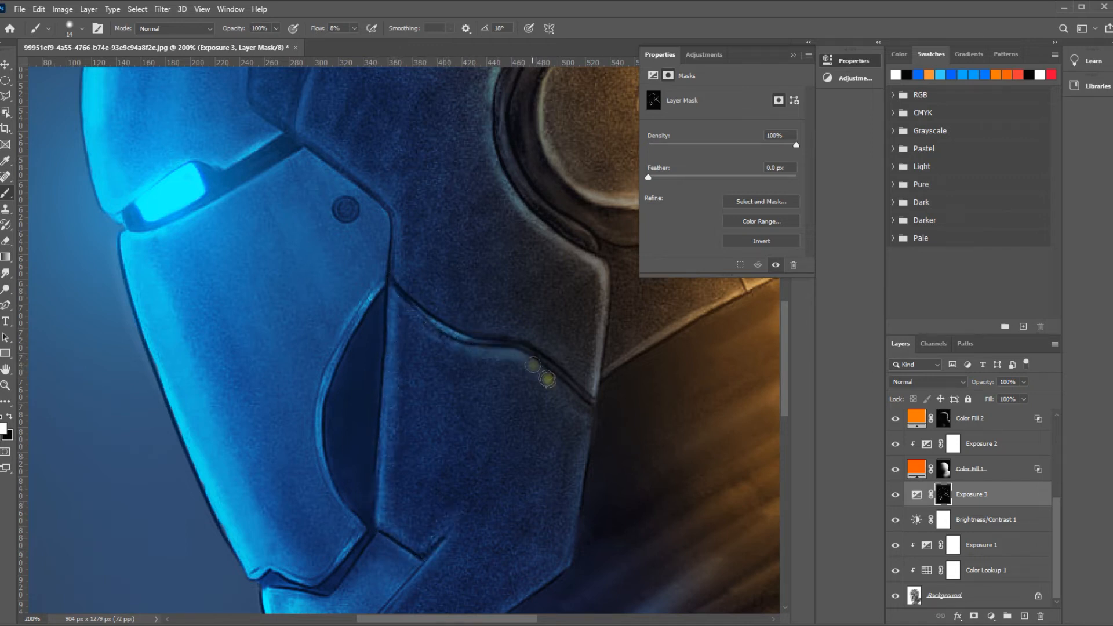
- Highlight the wavy cheek seam and the seam running from the eye slit down to the cheek
left_click_drag(520, 348, 498, 402)
left_click_drag(280, 181, 288, 266)
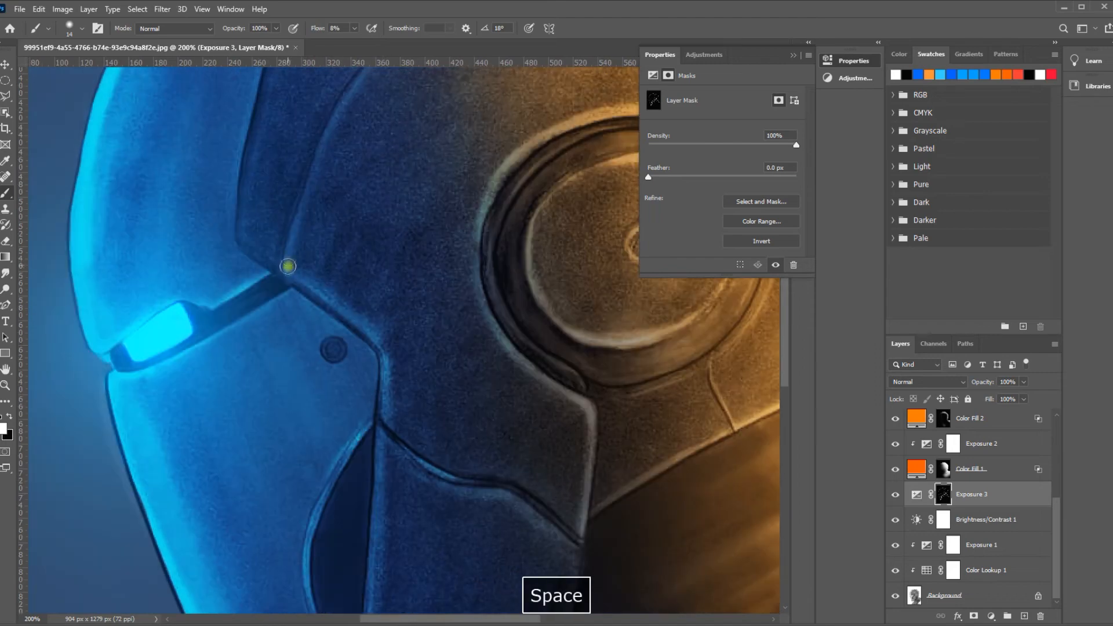
left_click_drag(308, 198, 268, 377)
left_click_drag(364, 222, 287, 343)
left_click_drag(404, 262, 337, 306)
- Highlight the forehead plate's border and the long curved seam across the helmet's dome
mouse_move(357, 318)
left_mouse_down()
mouse_move(338, 331)
mouse_move(406, 377)
left_mouse_up()
mouse_move(235, 353)
left_mouse_down()
mouse_move(193, 459)
mouse_move(180, 286)
left_mouse_up()
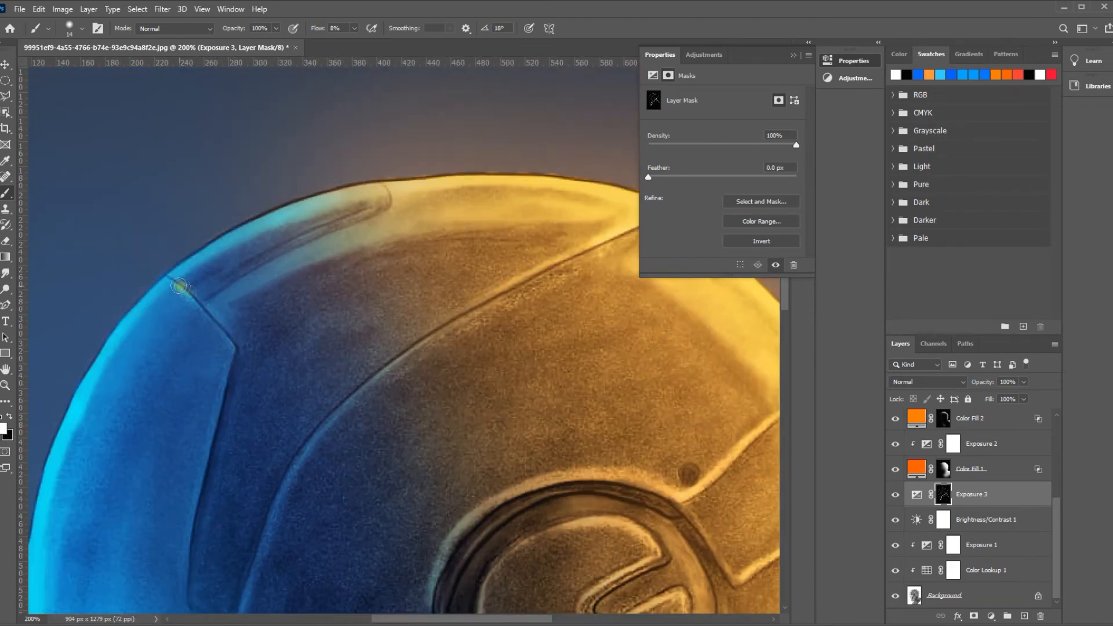
left_click_drag(220, 371, 219, 320)
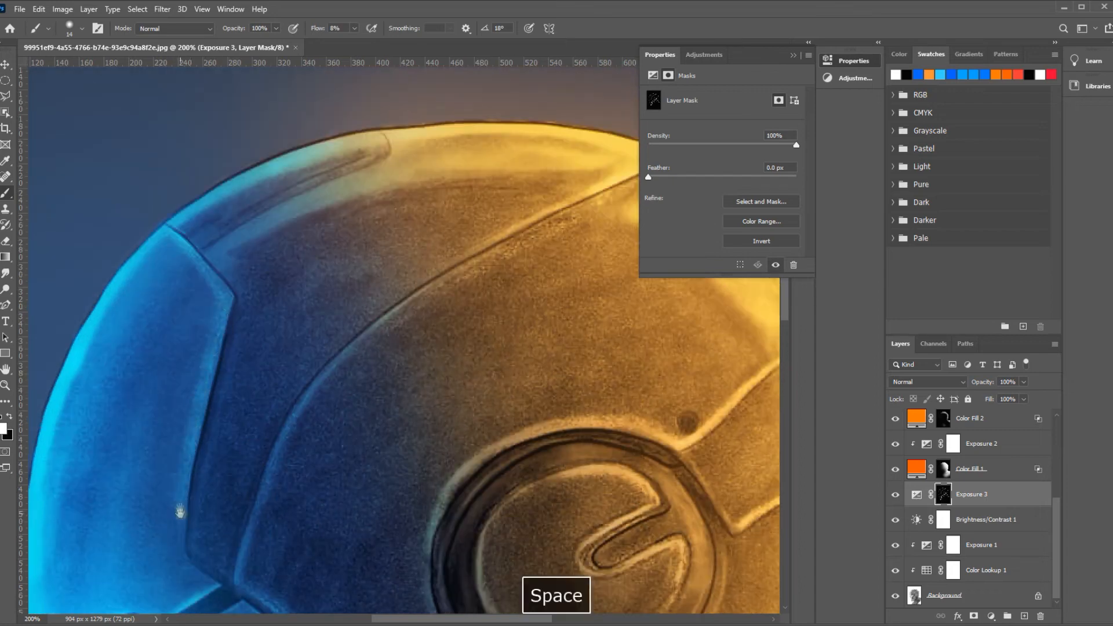
left_click_drag(179, 512, 164, 431)
key("z")
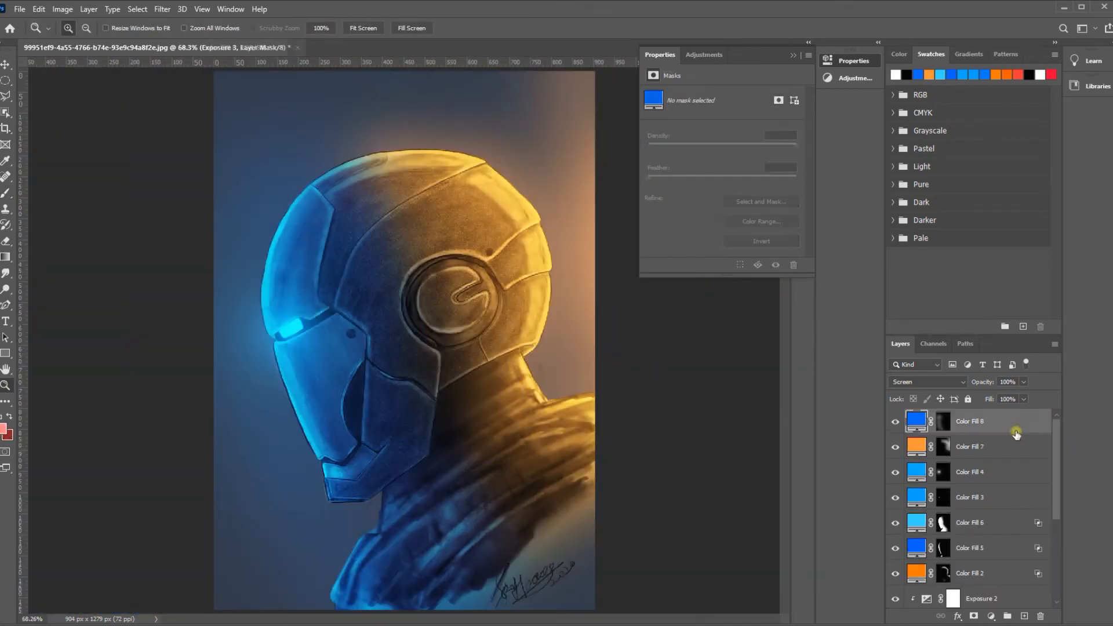
- Add a Color Lookup adjustment above Color Fill 8 and load the 2Strip.look 3DLUT
left_click(991, 616)
left_click(999, 534)
left_click(747, 97)
left_click(721, 146)
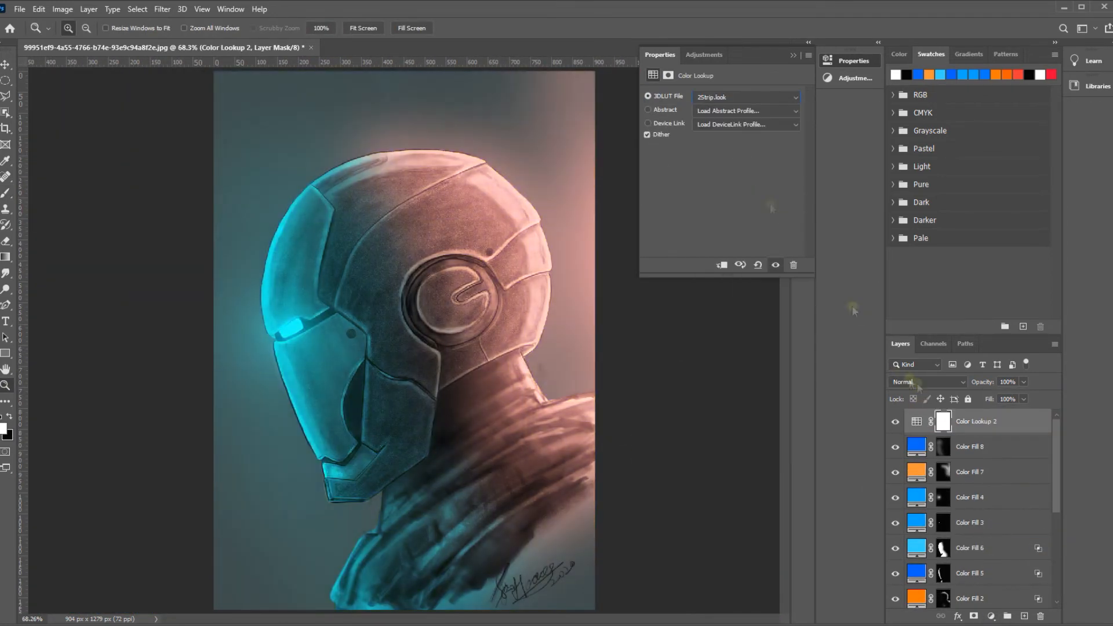
- Step through the 3DLUT presets on the Color Lookup layer to compare their effect on the drawing
key("Down")
key("Down")
key("Down")
key("Down")
key("Down")
key("Down")
key("Down")
key("Down")
key("Down")
key("Down")
key("Down")
key("Down")
key("Down")
key("Down")
key("Down")
key("Down")
key("Down")
key("Down")
key("Down")
key("Down")
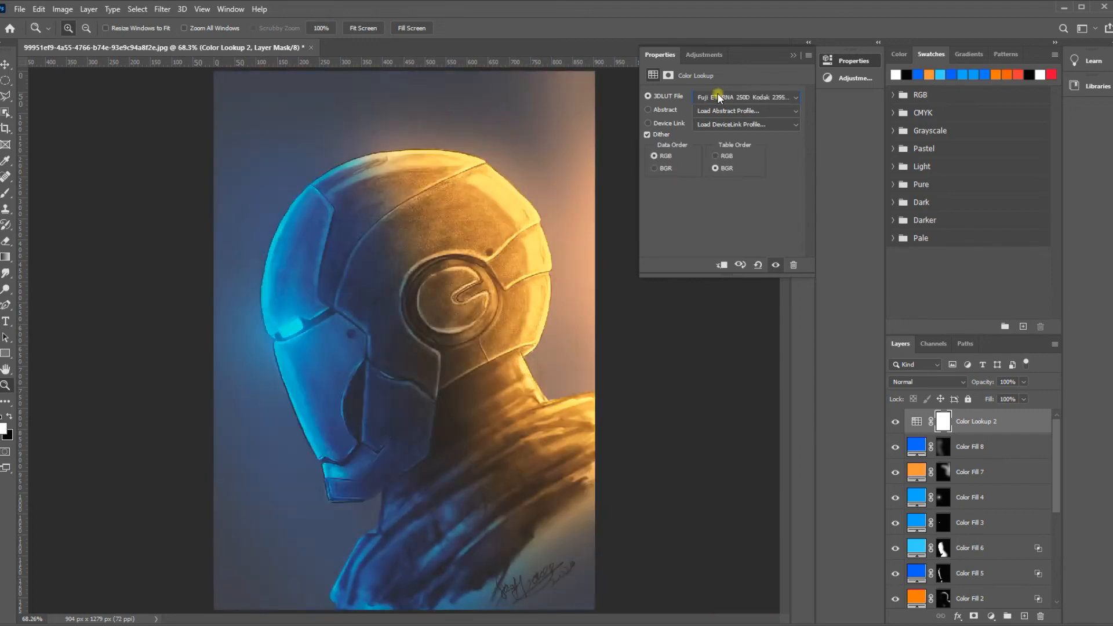
key("Down")
key("Up")
key("Up")
key("Down")
key("Down")
key("Down")
key("Down")
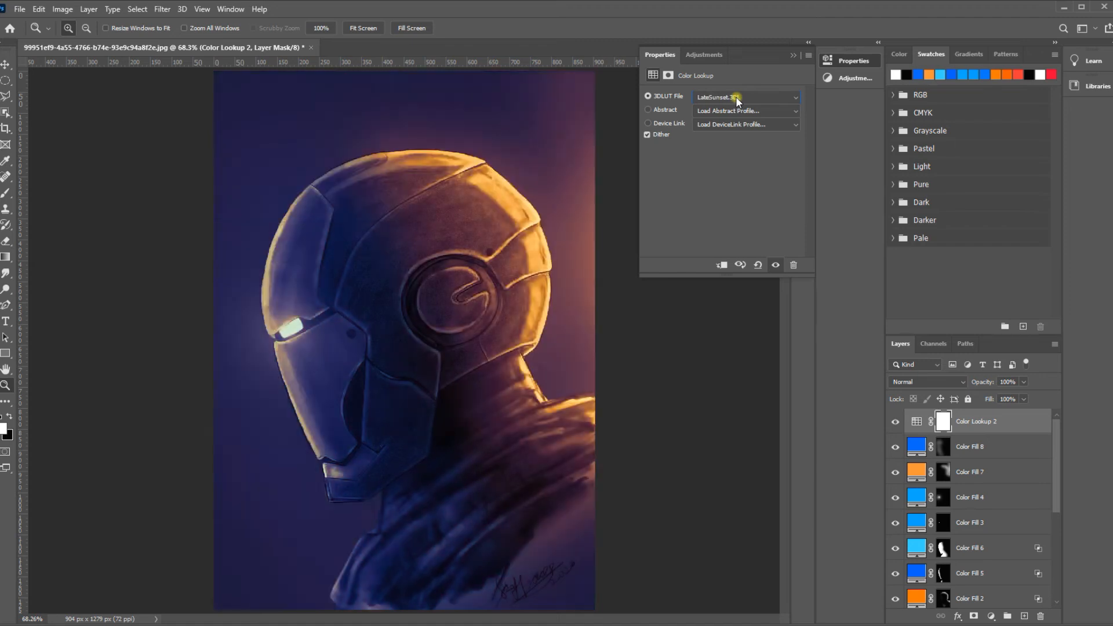
- Load NightFromDay.CUBE in Color Lookup 2 and move the layer directly above Background at 33% opacity
left_click(736, 96)
left_click(771, 421)
left_click_drag(980, 422, 985, 582)
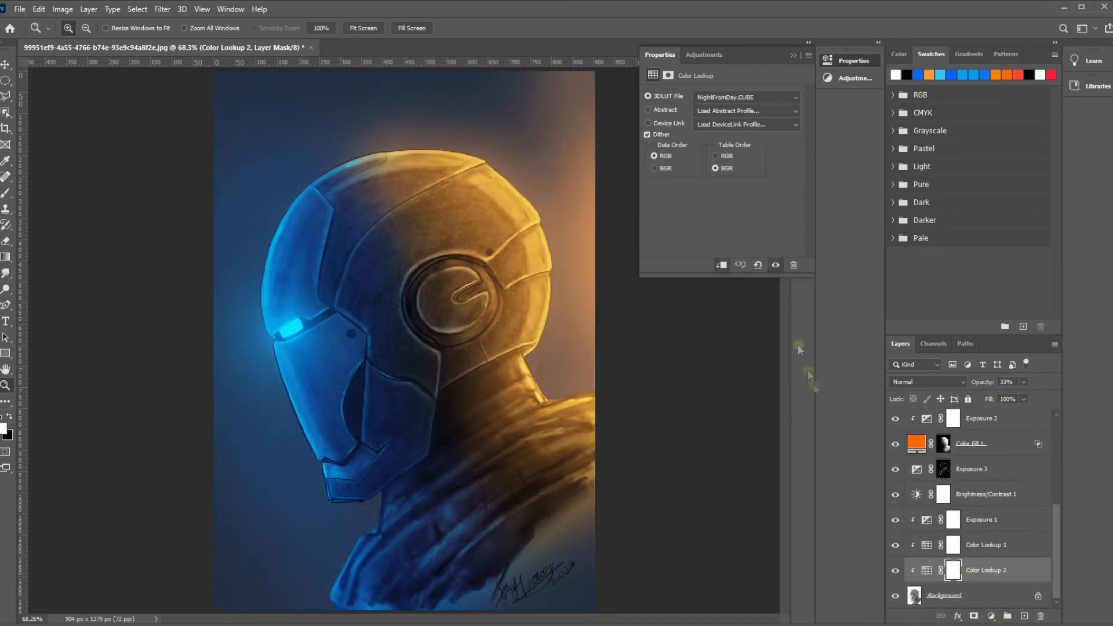
- Invert Color Lookup 2's mask and paint white over the outer background with a large soft brush at 8% flow
key("ctrl+i")
left_click(6, 194)
right_click(252, 139)
mouse_move(391, 104)
left_mouse_down()
mouse_move(232, 106)
mouse_move(164, 340)
mouse_move(561, 609)
mouse_move(470, 625)
left_mouse_up()
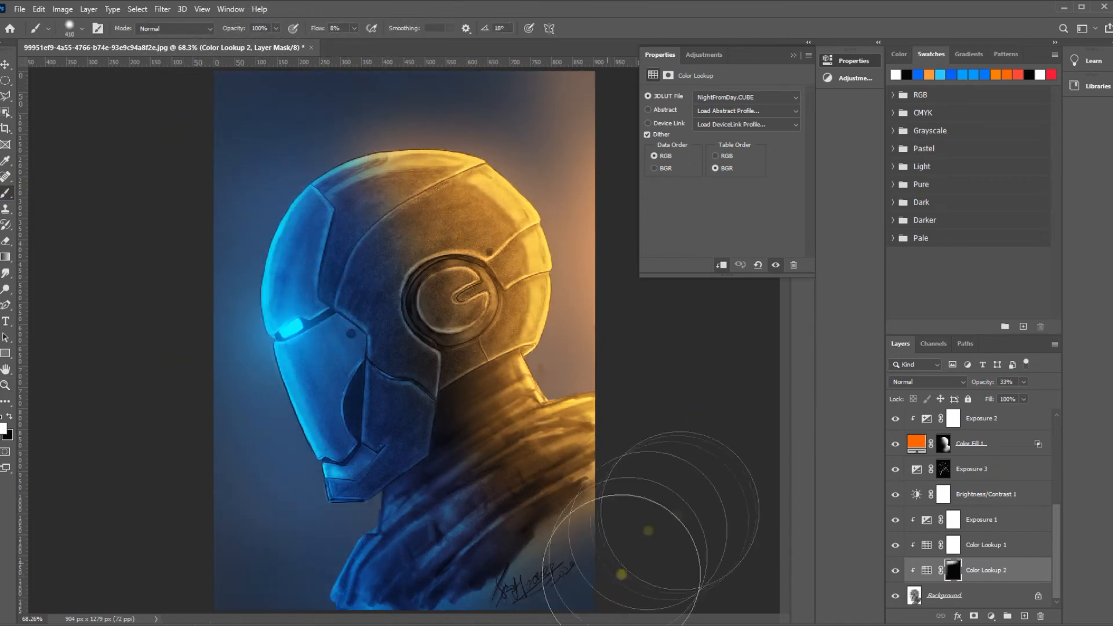
- Compare the drawing with and without Color Fill 4 and extend its blue glow on the mask along the background in front of the face
scroll(974, 493, "up", 3)
left_click(895, 472)
left_click(895, 471)
left_click(943, 472)
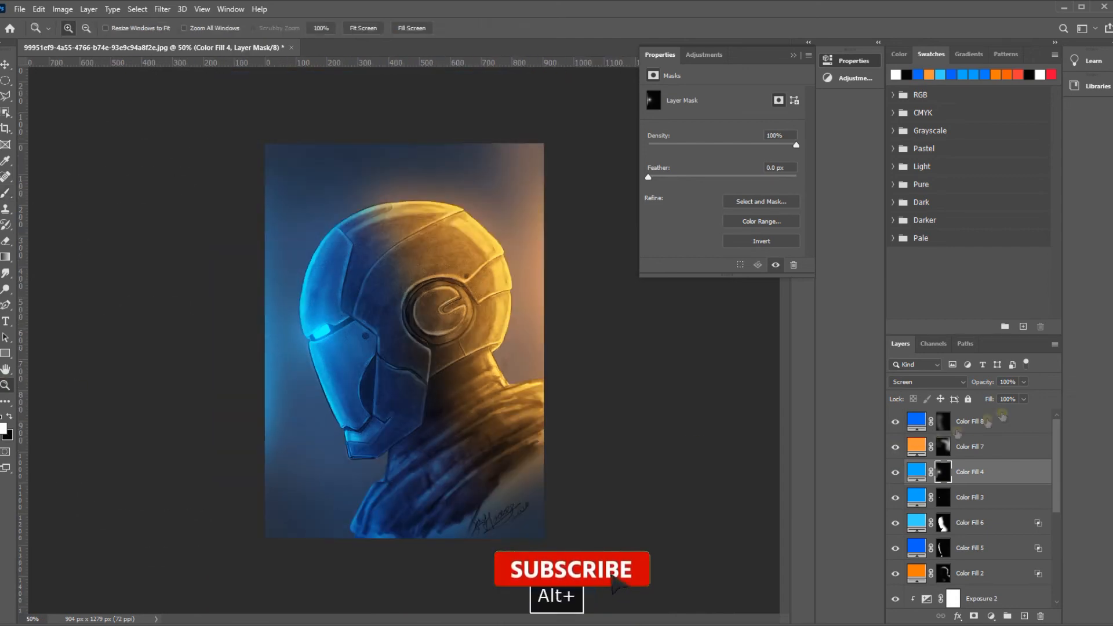
- Stamp all visible layers into a new top layer and open it in the Camera Raw Filter
key("alt+period")
key("ctrl+alt+shift+e")
left_click(162, 8)
left_click(194, 91)
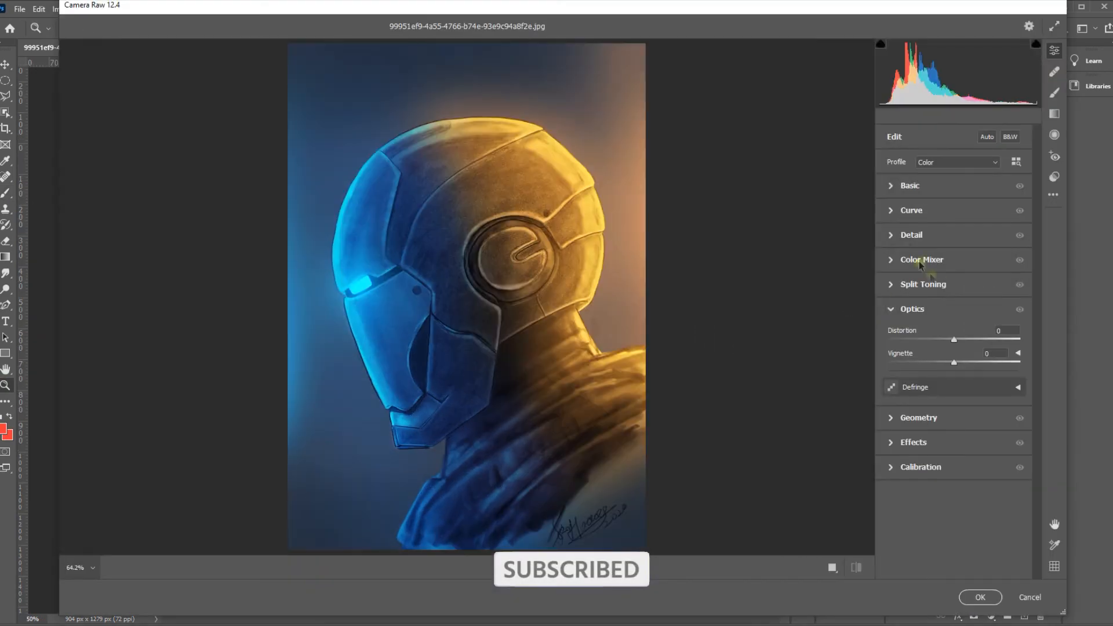
- Set Temperature +2, Tint +10, Exposure -0.40, Contrast +12, Highlights +36, Shadows -28, Whites +26, Blacks -14, Texture +100, Clarity +61 and Vibrance +14
left_click(912, 185)
left_click_drag(953, 233, 951, 235)
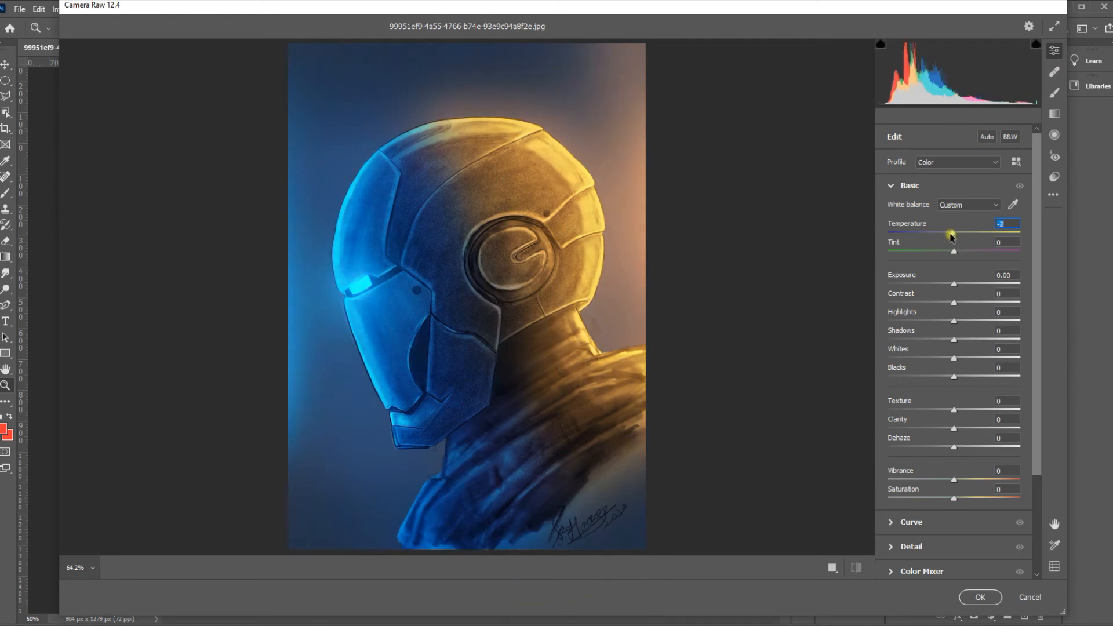
left_click_drag(957, 279, 974, 306)
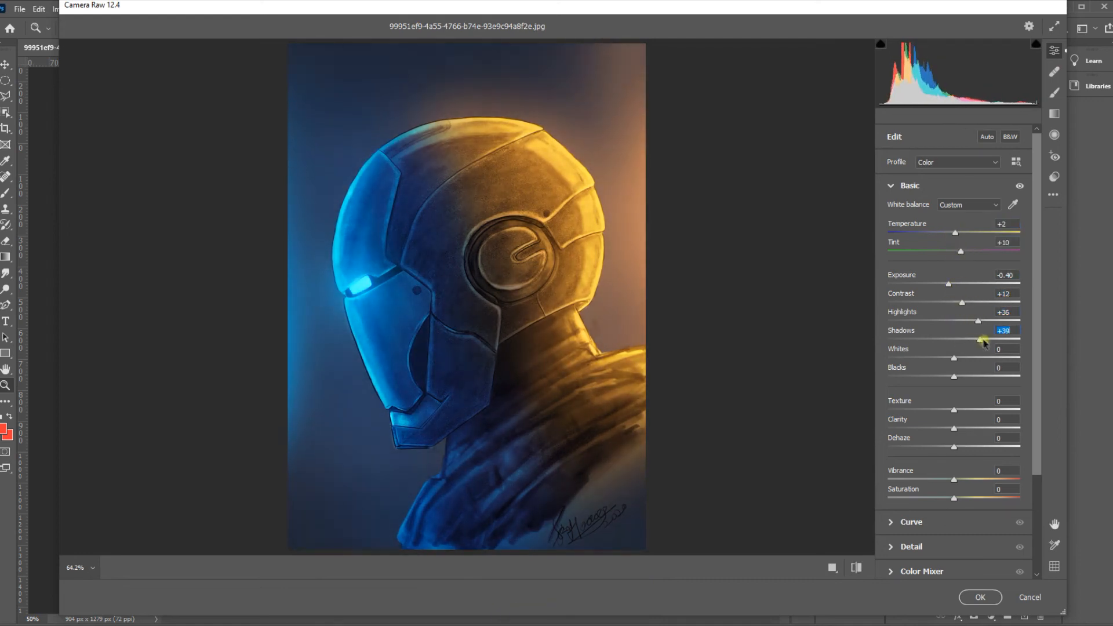
left_click_drag(957, 358, 971, 365)
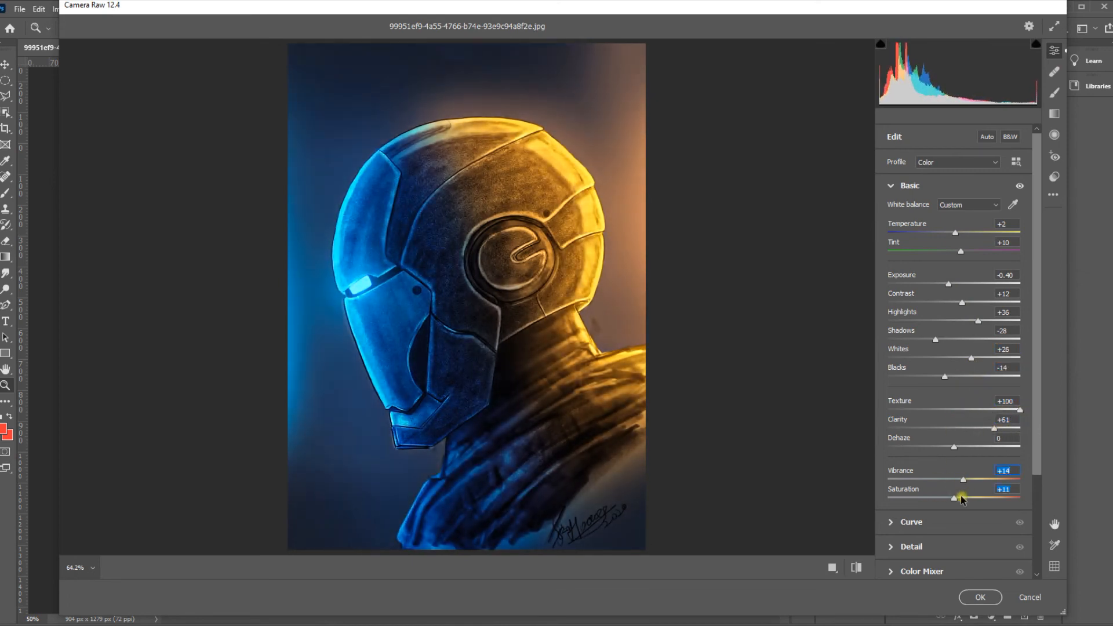
- Darken the image's corners with a negative Optics vignette
scroll(956, 490, "down", 3)
left_click(891, 483)
left_click(890, 506)
mouse_move(944, 364)
left_mouse_down()
mouse_move(903, 376)
mouse_move(925, 374)
left_mouse_up()
- Split-tone the highlights to hue 34, saturation 13 and the shadows to hue 210, saturation 14, and apply the Camera Raw edits
left_click(910, 284)
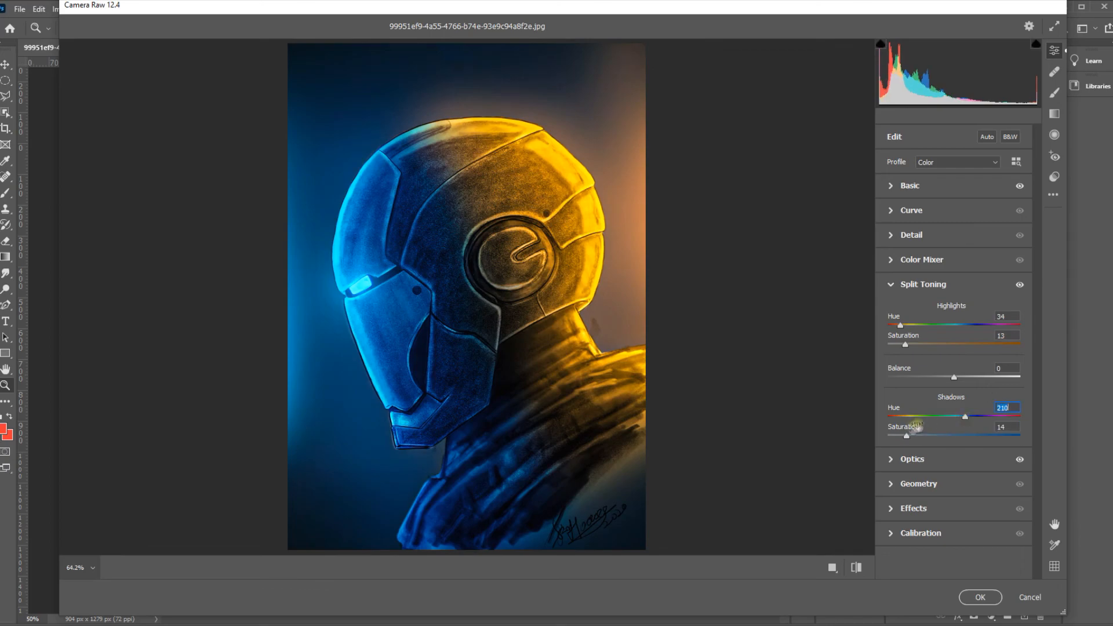
left_click(980, 597)
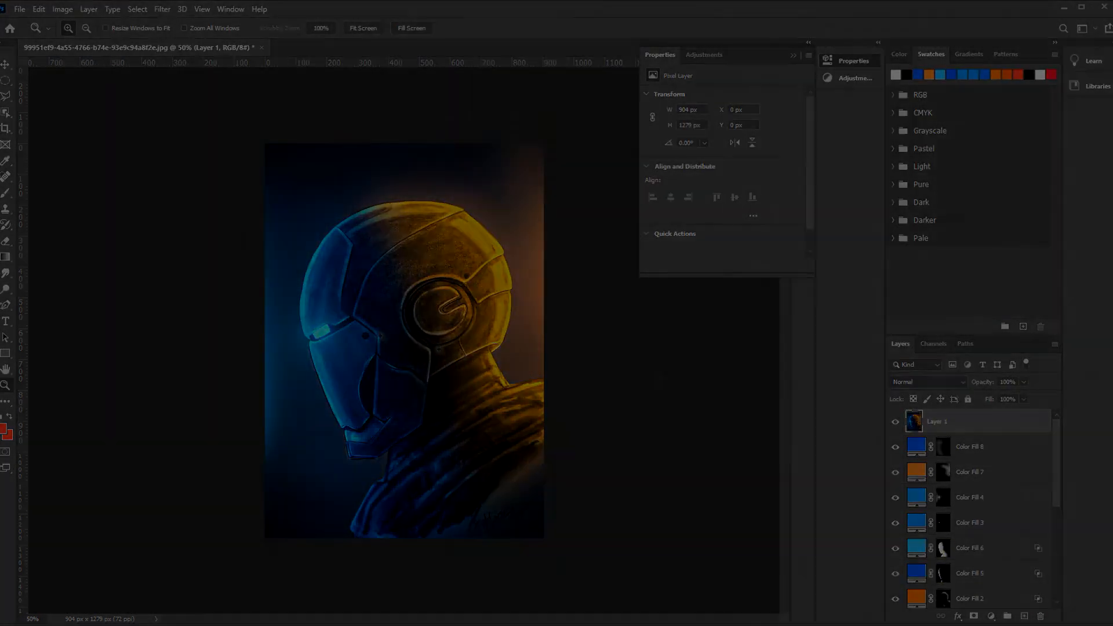